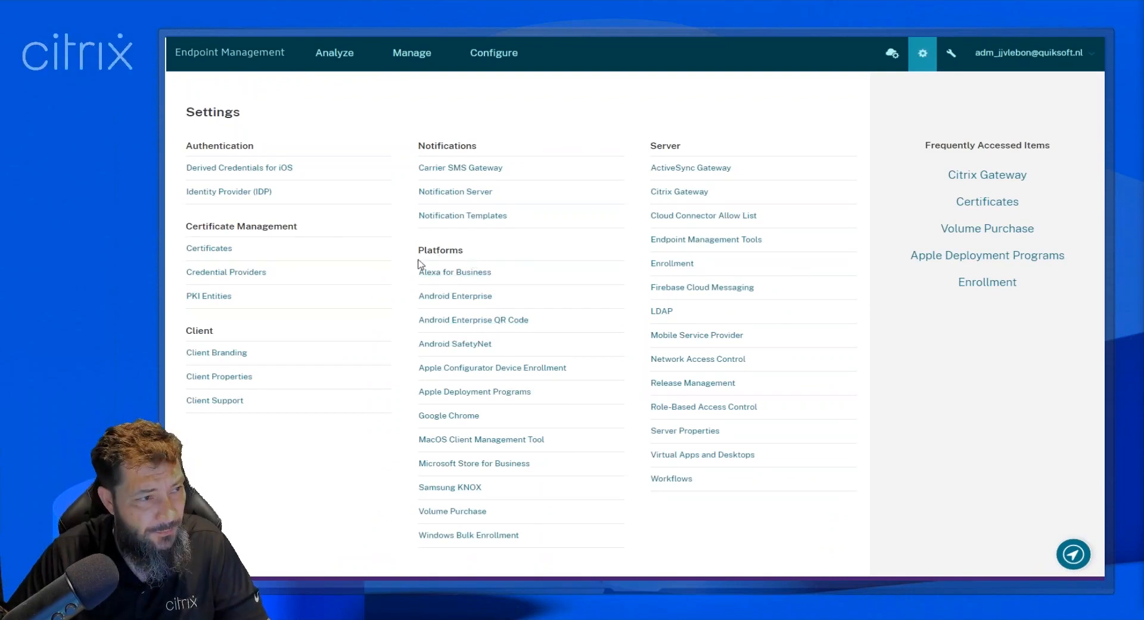
Open the Android Enterprise platform settings, view the legacy Android Enterprise configuration form, and return to the standard Android Enterprise page.
click(440, 300)
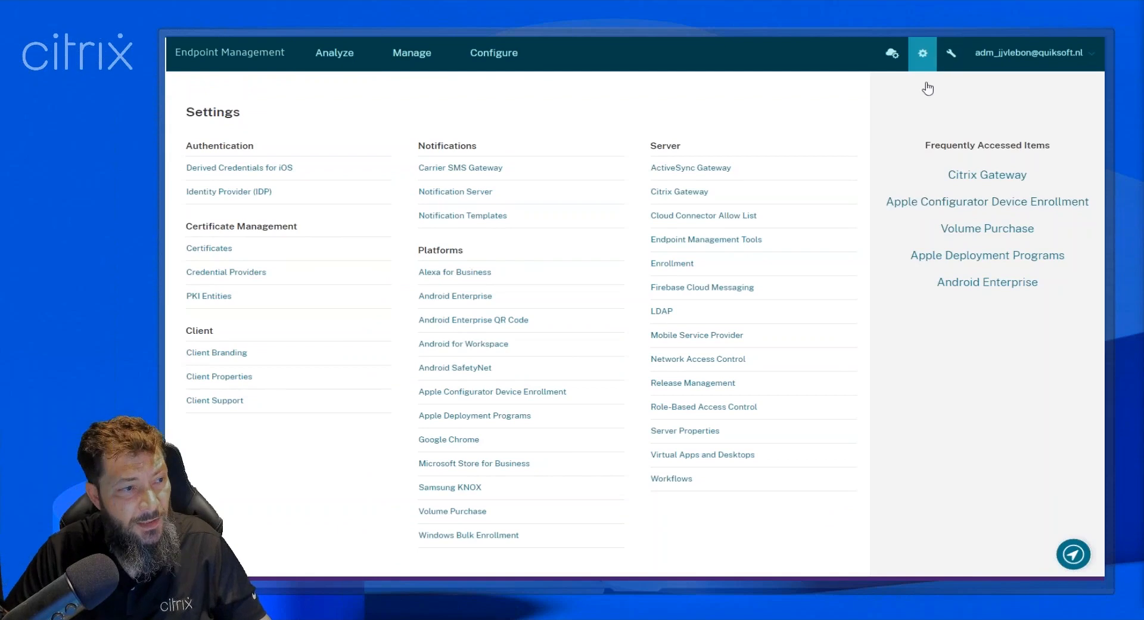
click(482, 298)
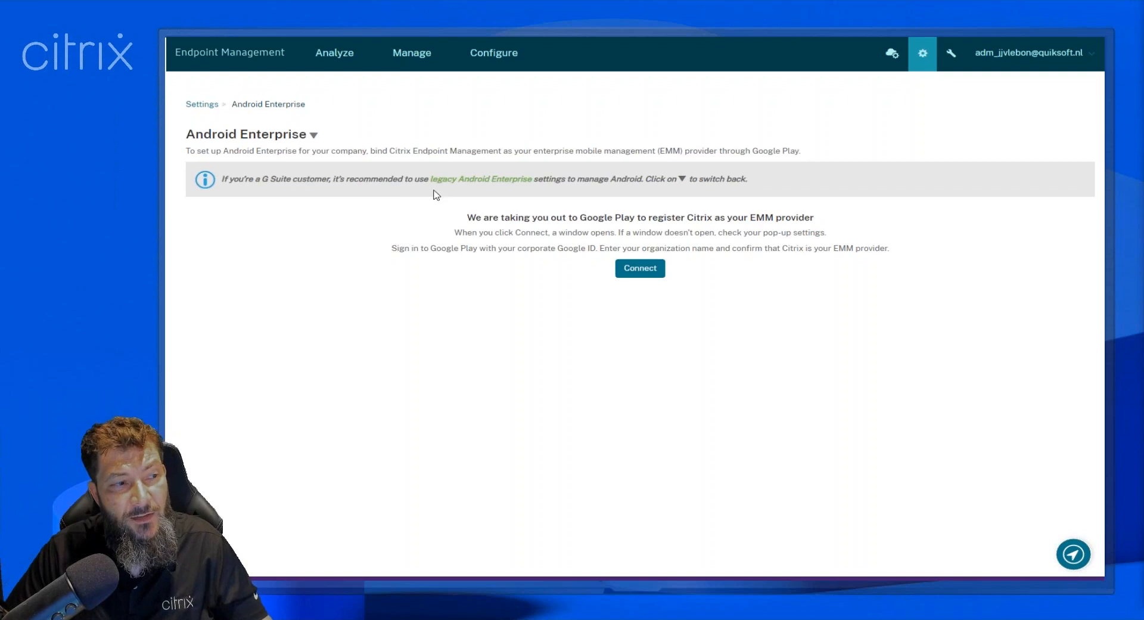
click(496, 180)
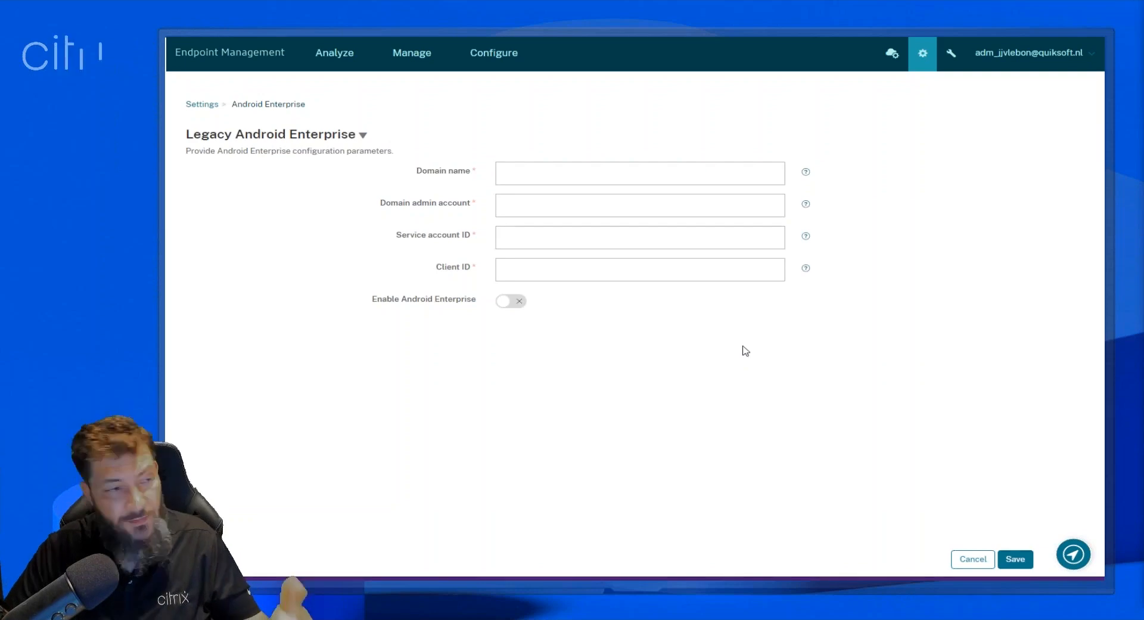
click(210, 108)
click(464, 300)
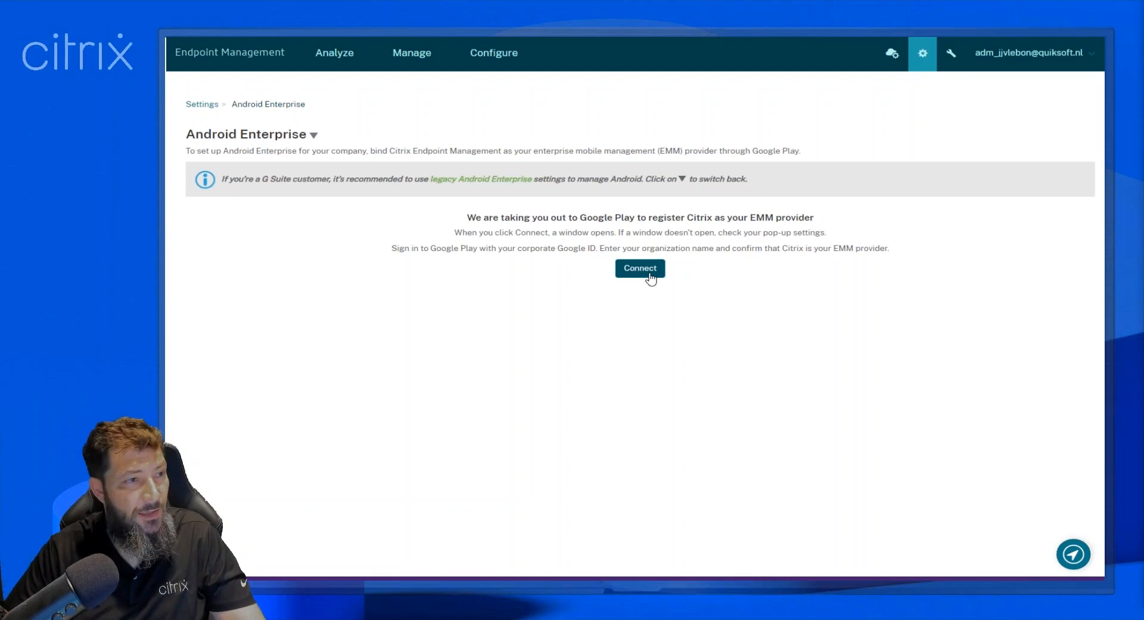
Connect to Google Play to register Citrix as EMM provider, choose to add another Google account, and close the signup window.
click(650, 275)
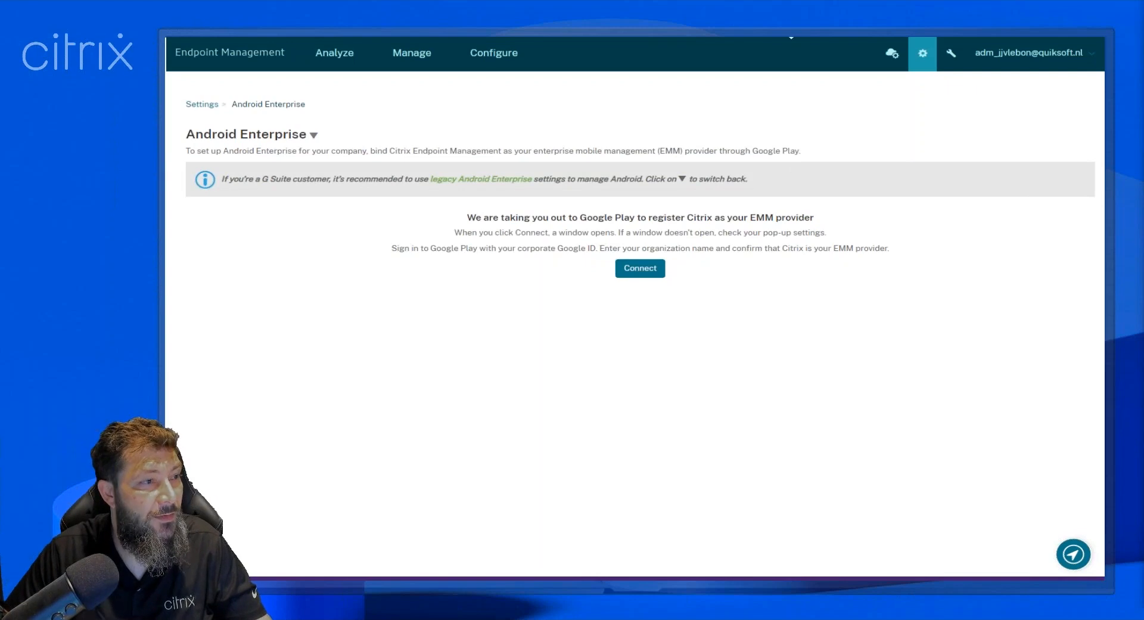
drag(1143, 11, 815, 41)
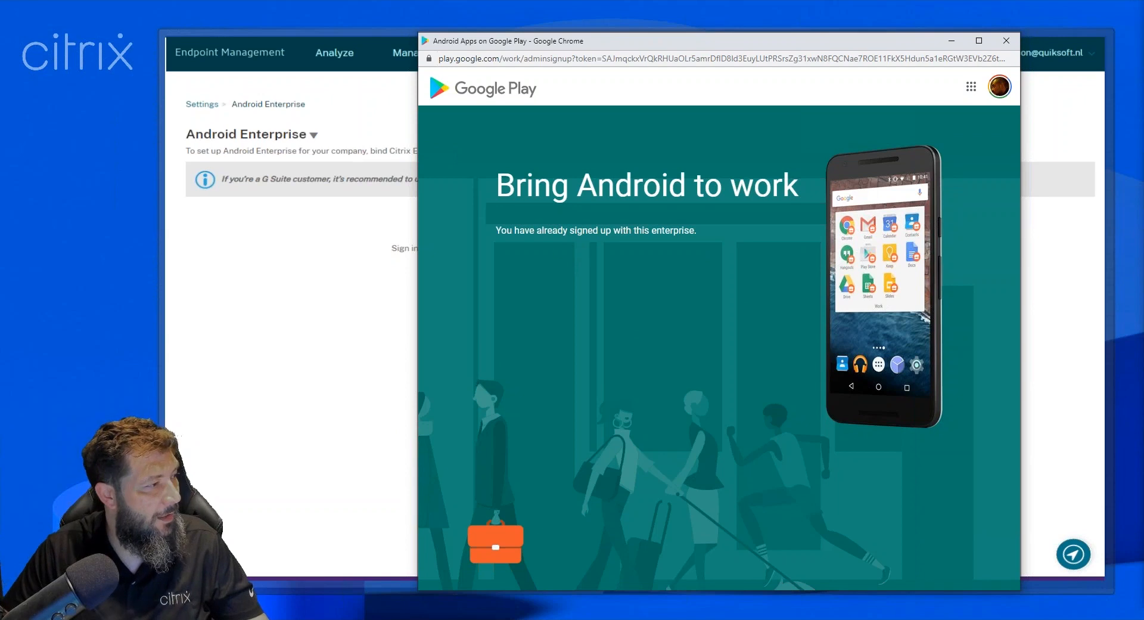
click(1006, 41)
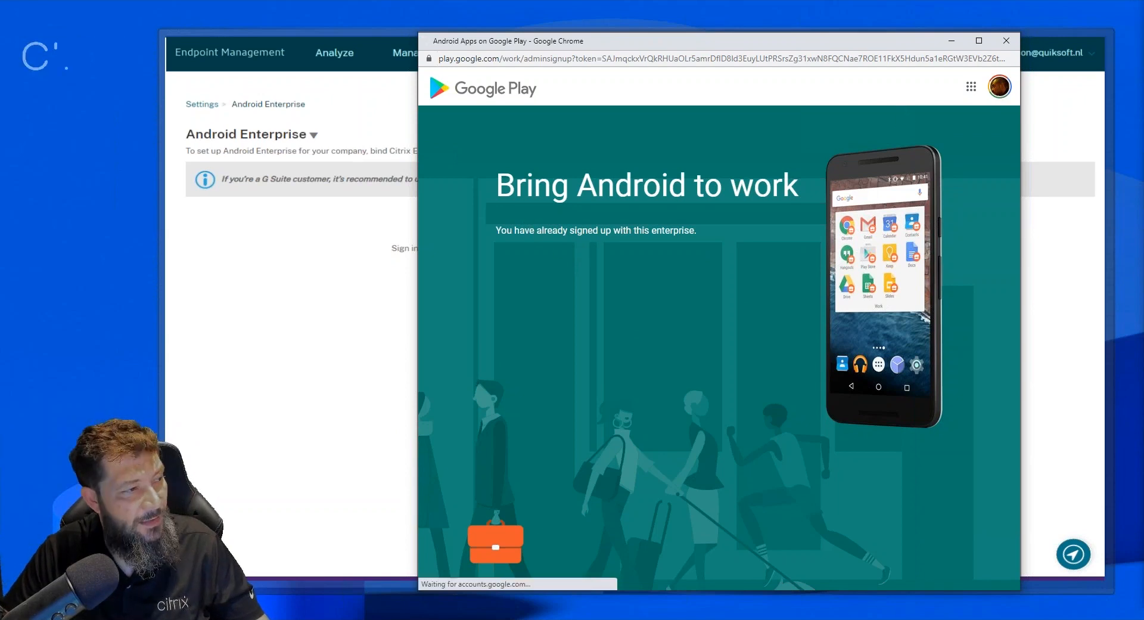
click(1000, 86)
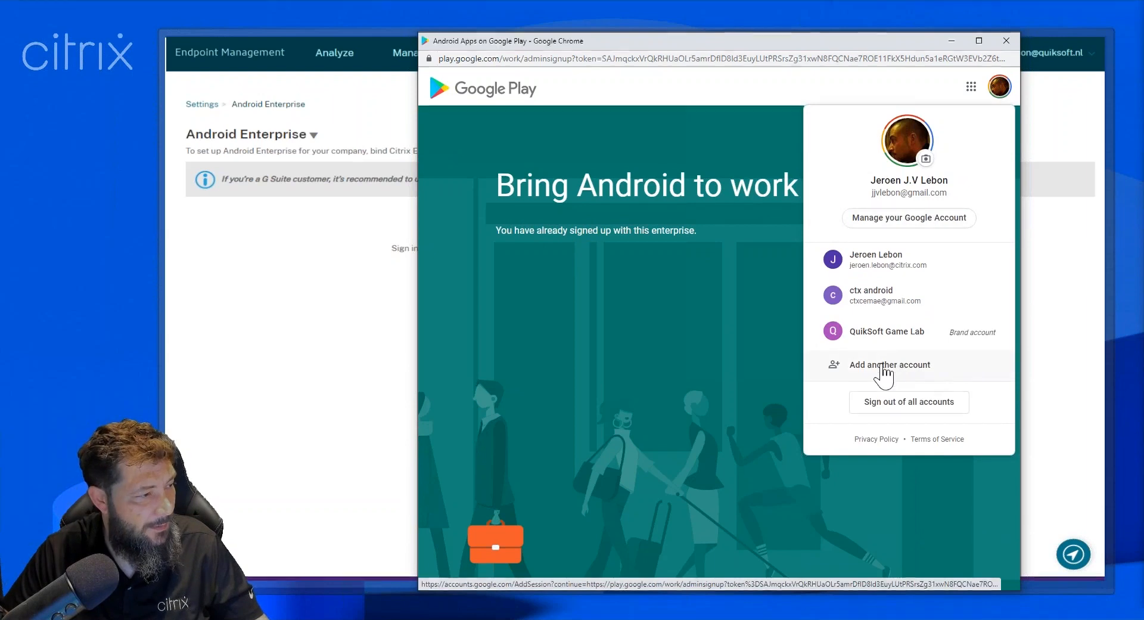
click(883, 365)
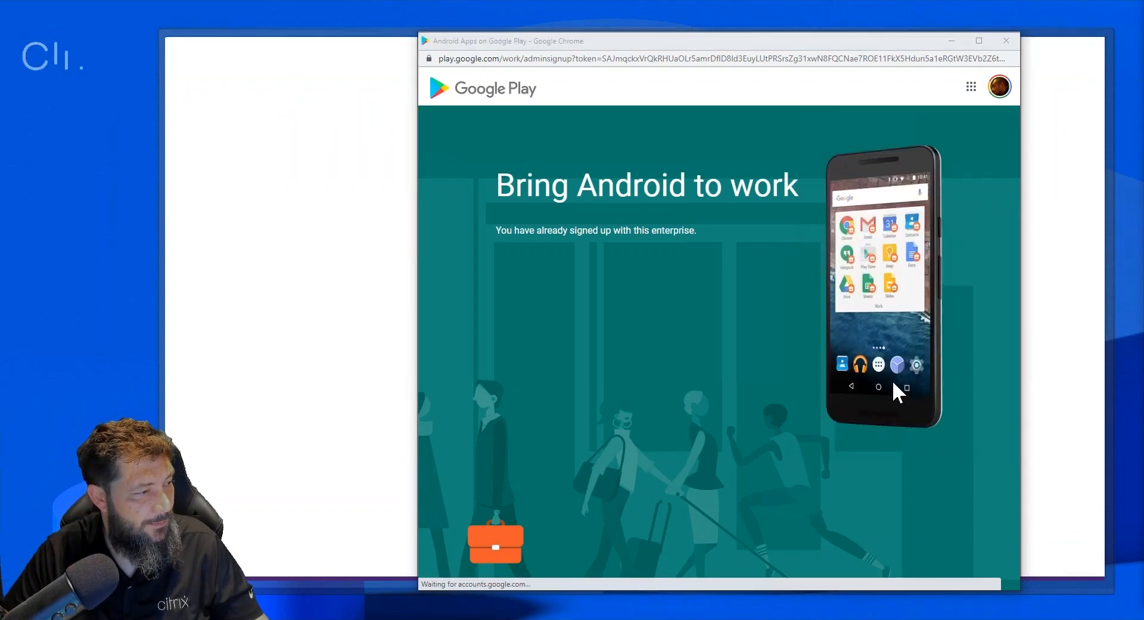
click(1005, 40)
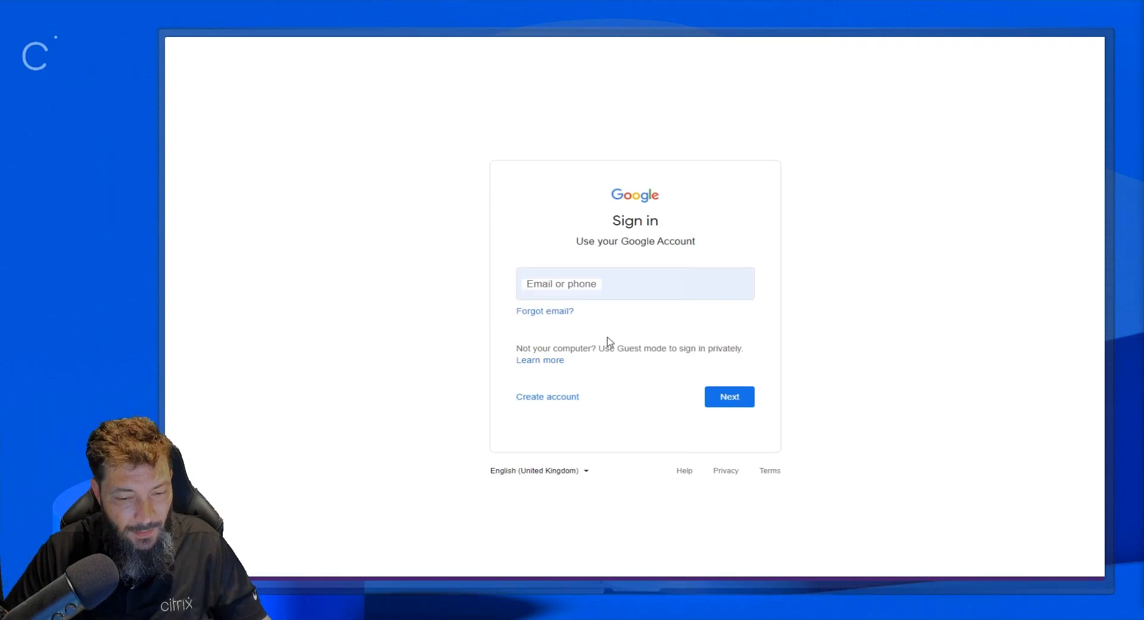
Sign in to Google with the corporate account's e-mail address and password.
click(559, 285)
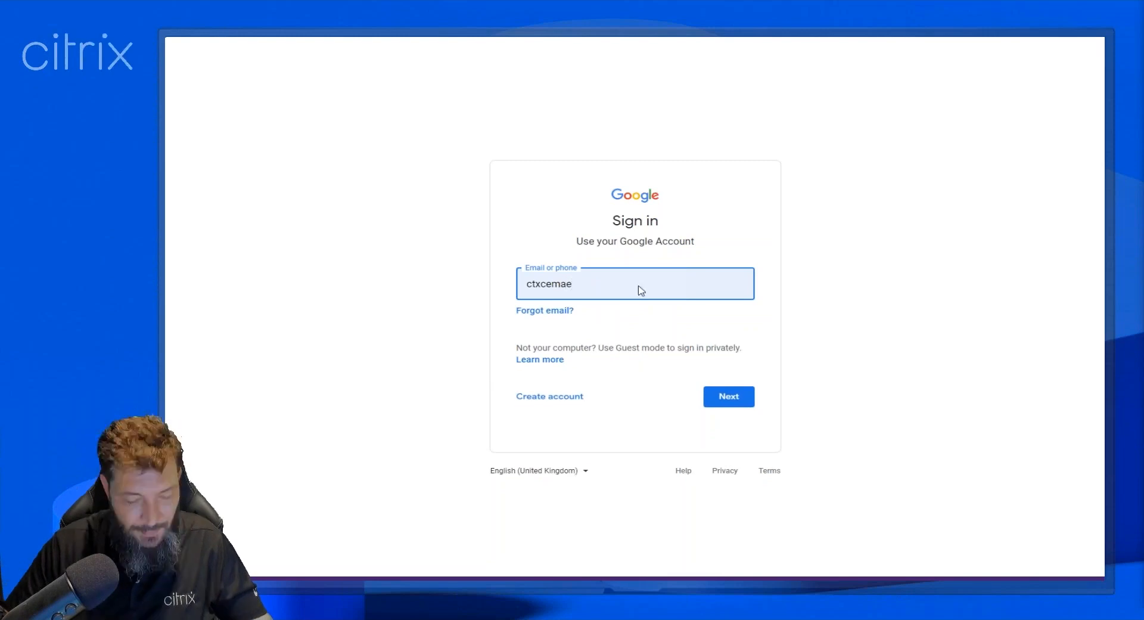
text(@gm)
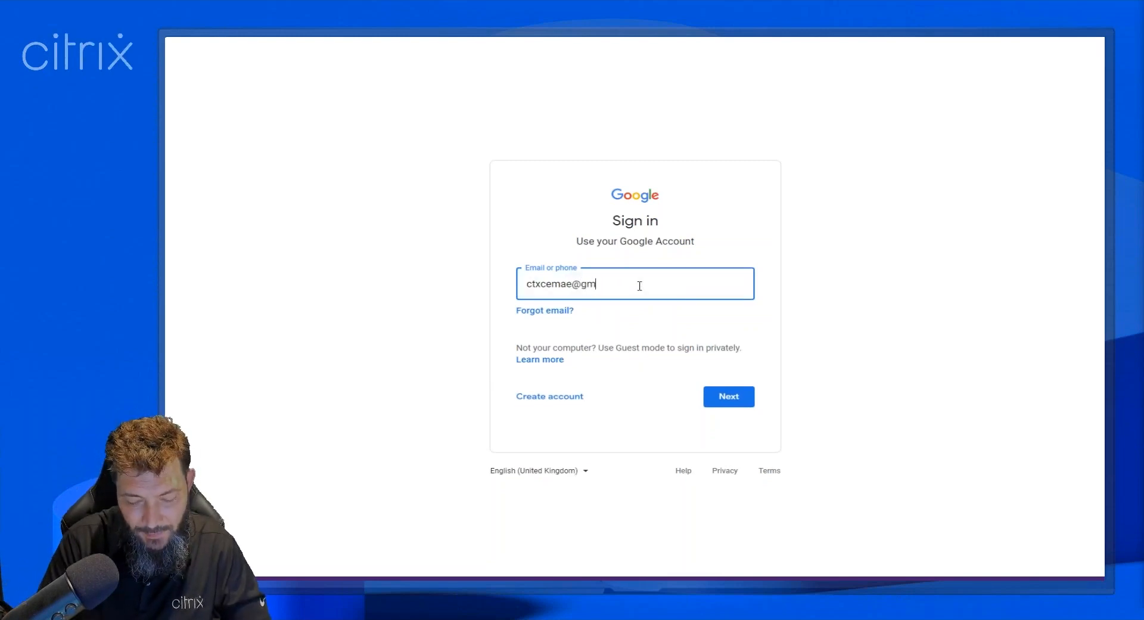
text(ail.com)
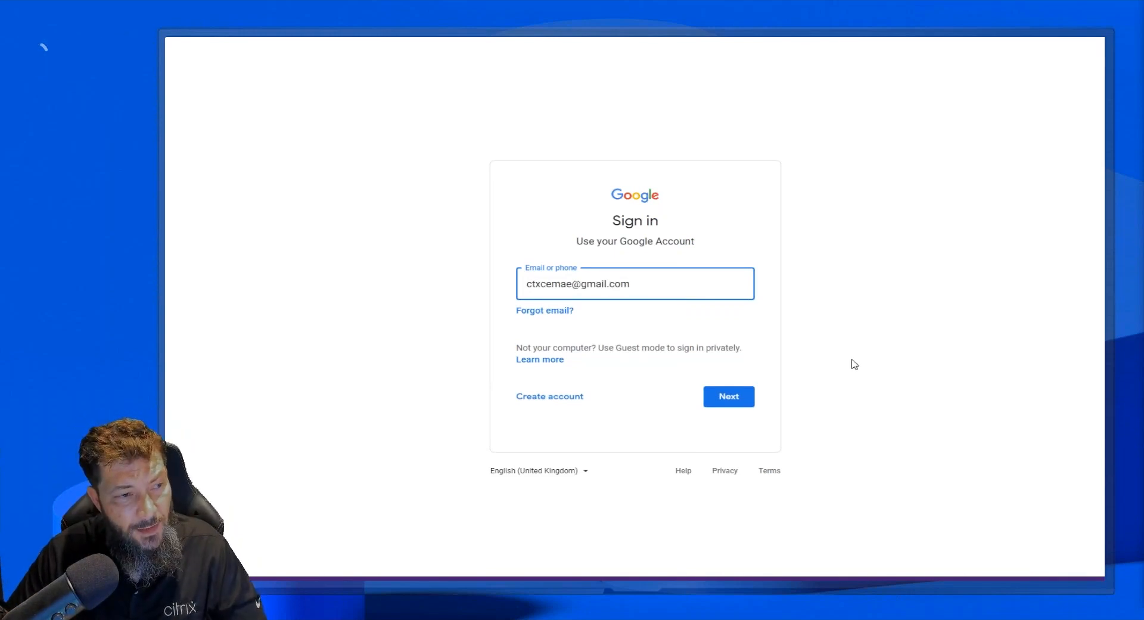
click(730, 397)
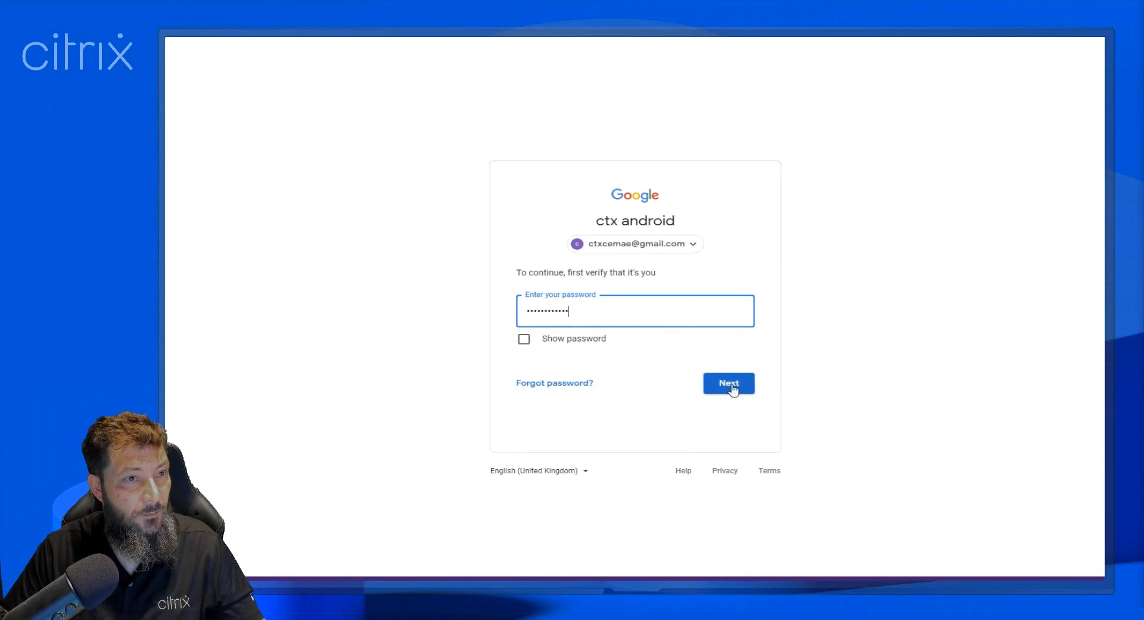
click(733, 390)
key(Return)
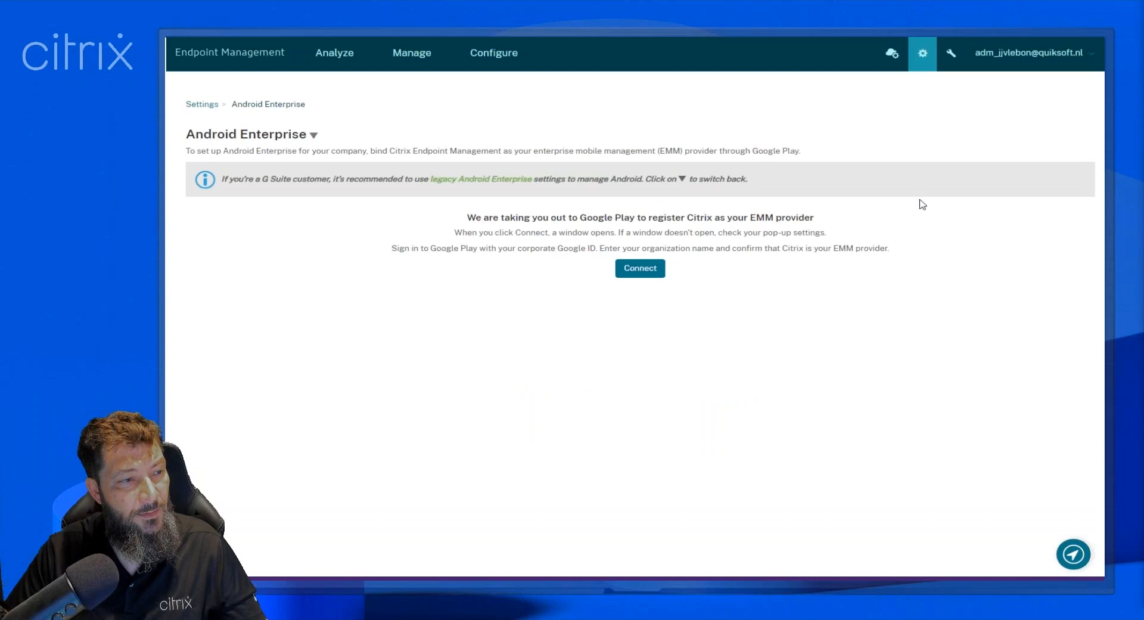
Restart the Google Play connection for Android Enterprise and submit "demo" as the business name with Citrix as EMM provider.
click(651, 268)
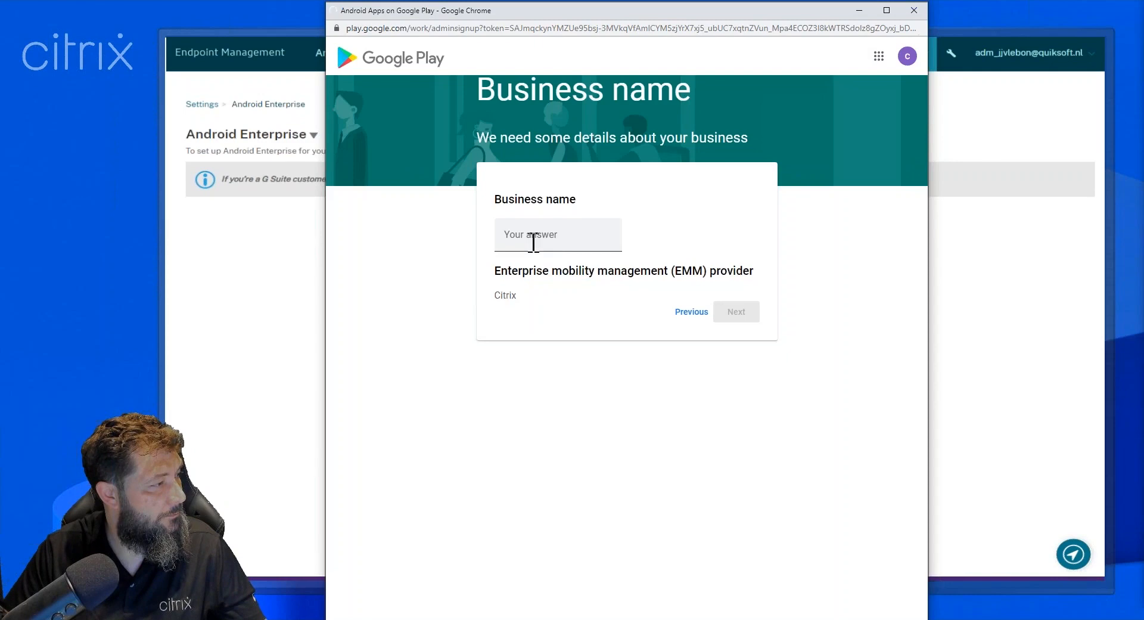
click(533, 242)
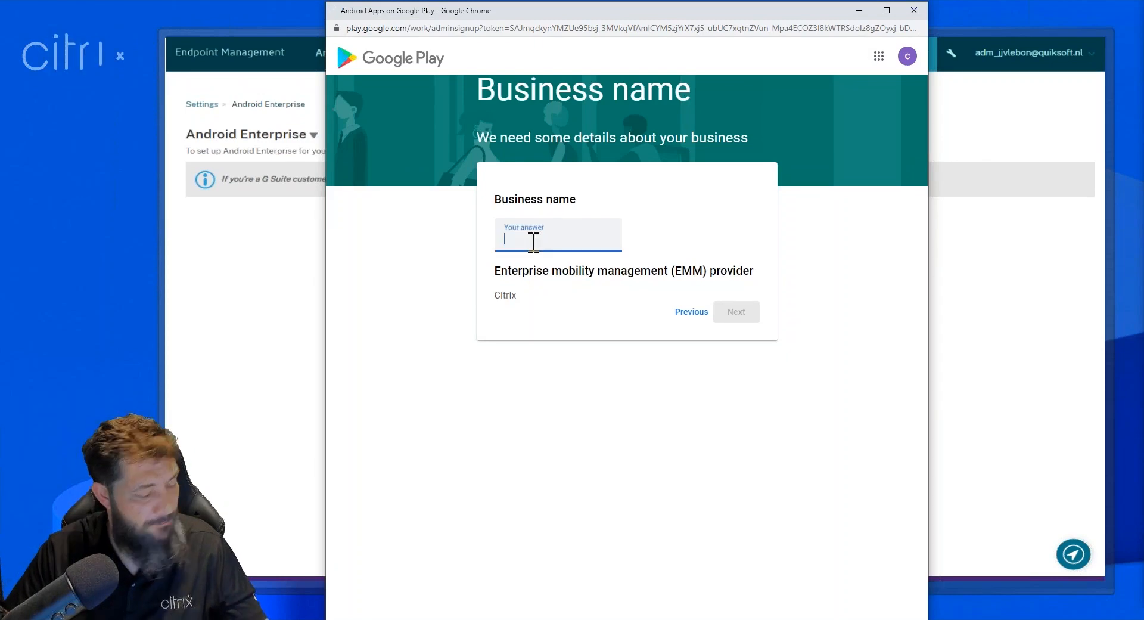
text(de)
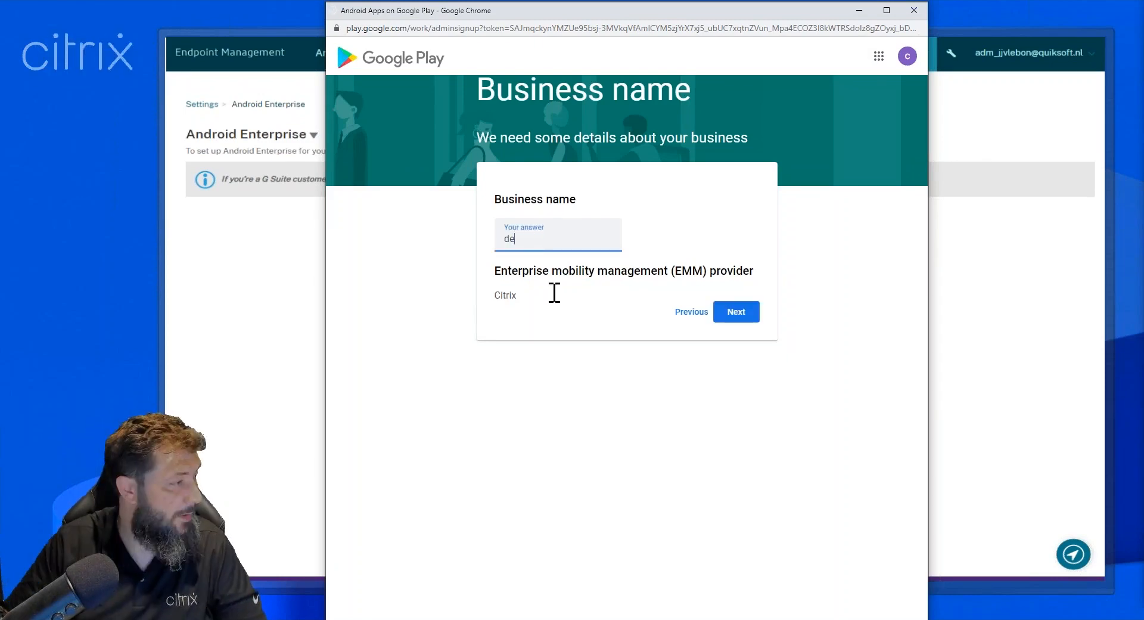
text(mo)
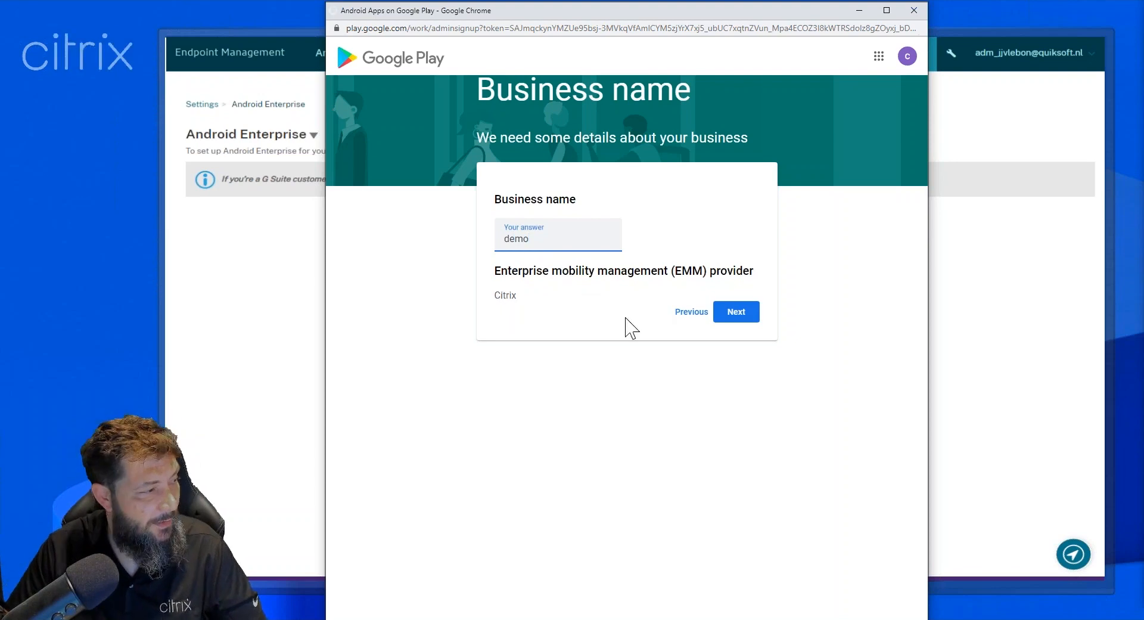
click(738, 314)
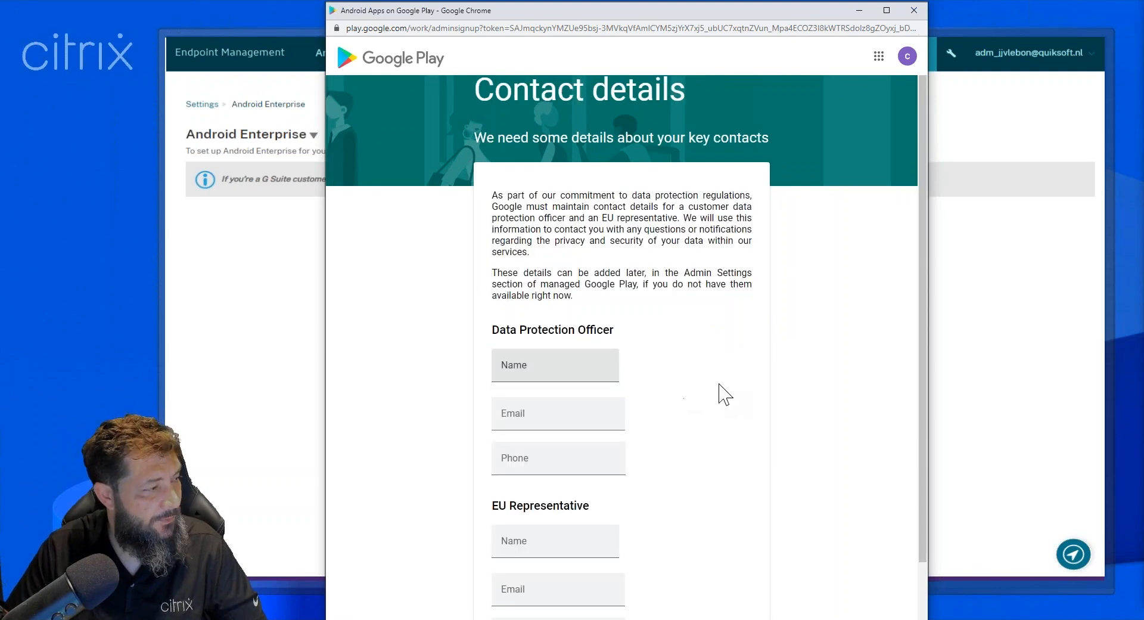
Accept the Managed Google Play agreement with the contact details left blank, confirm, and complete the registration.
scroll(722, 393, down, 1)
scroll(719, 384, down, 2)
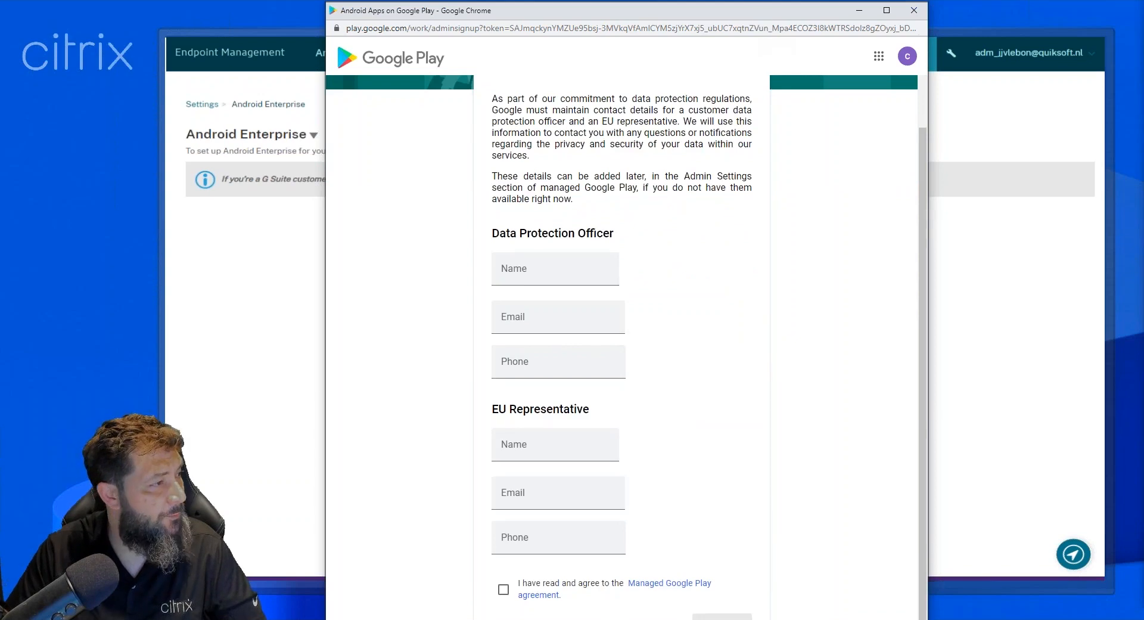
mouse_move(781, 2)
mouse_down()
mouse_move(780, 122)
mouse_move(784, 1)
mouse_up()
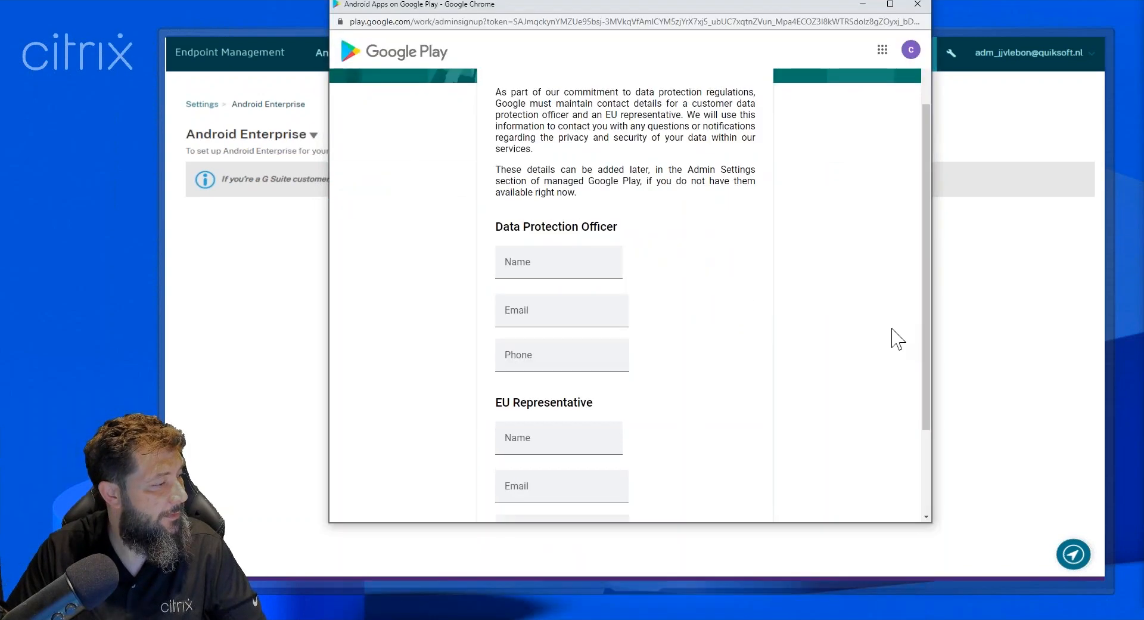
scroll(578, 467, down, 2)
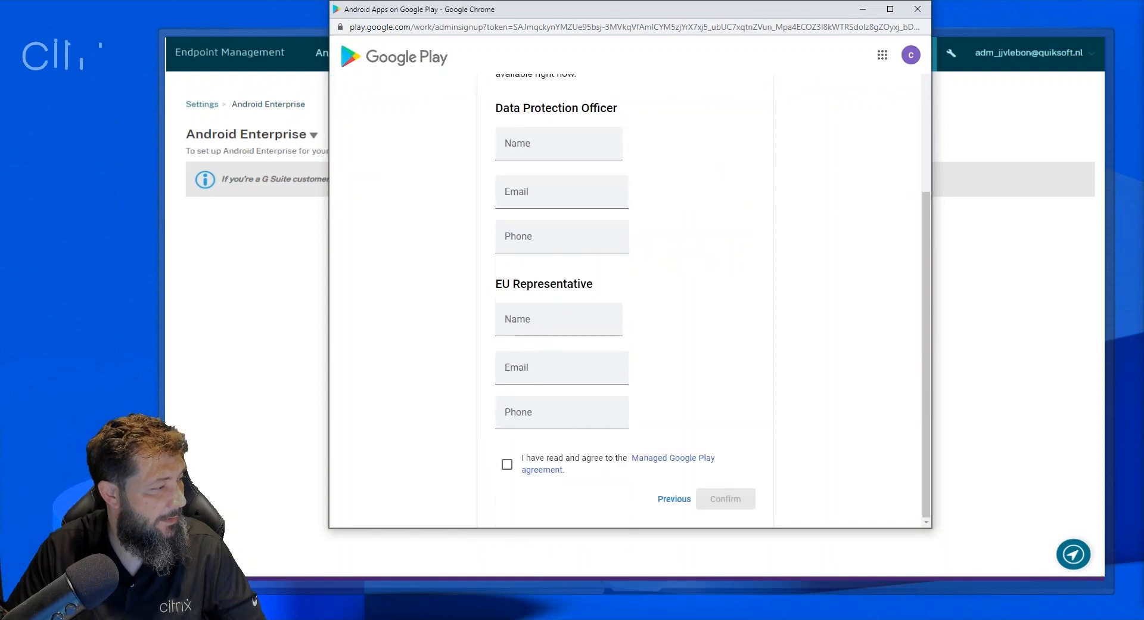
click(507, 464)
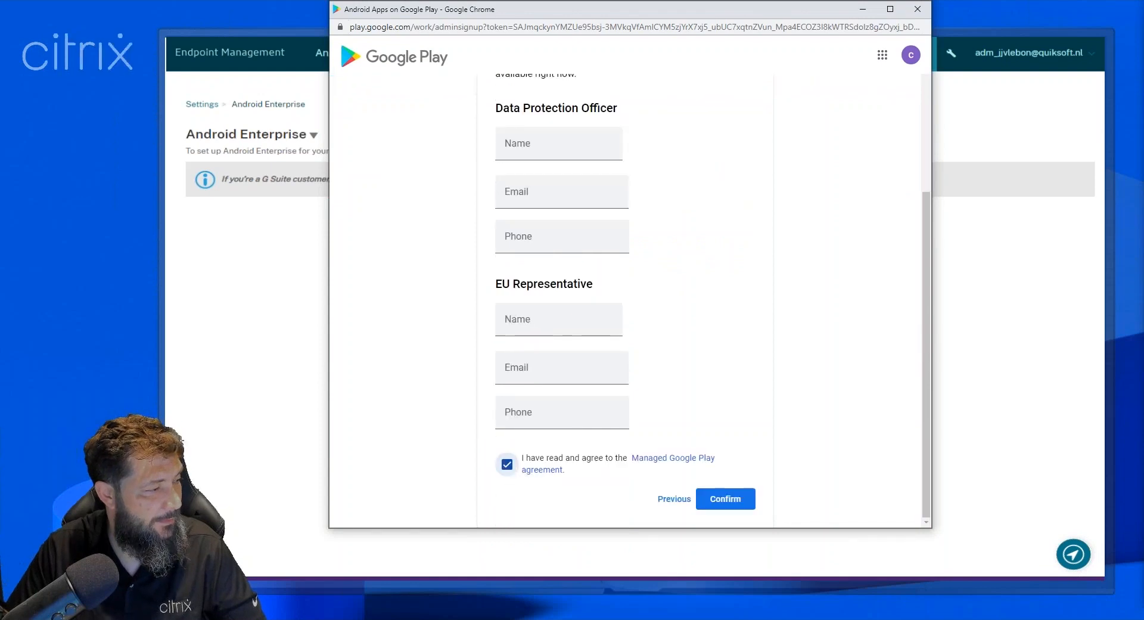
click(722, 499)
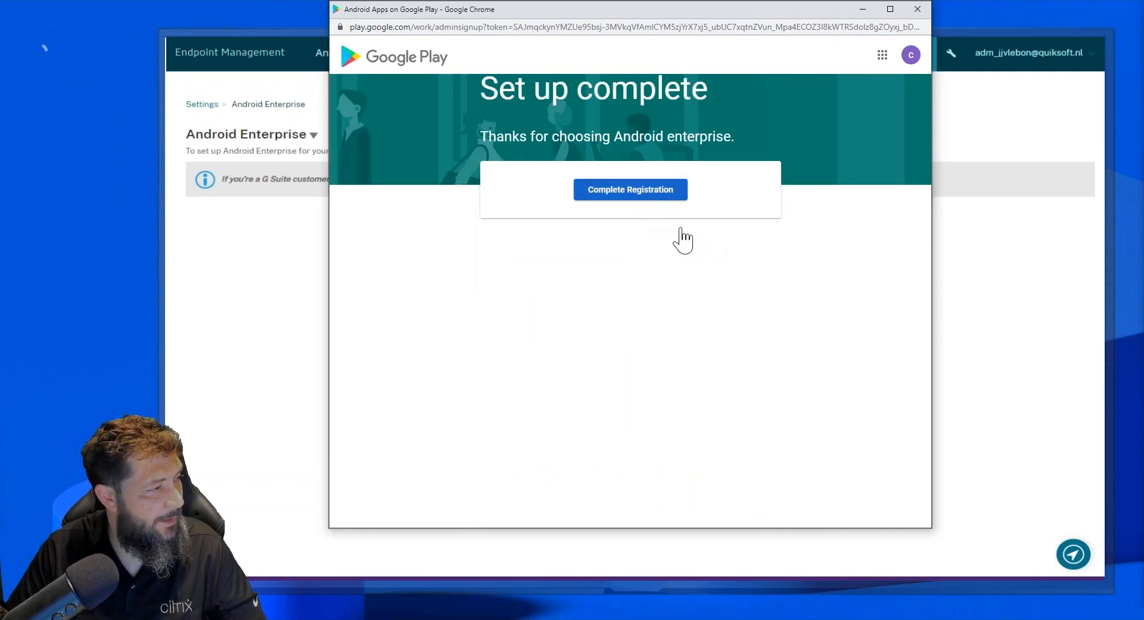
click(679, 196)
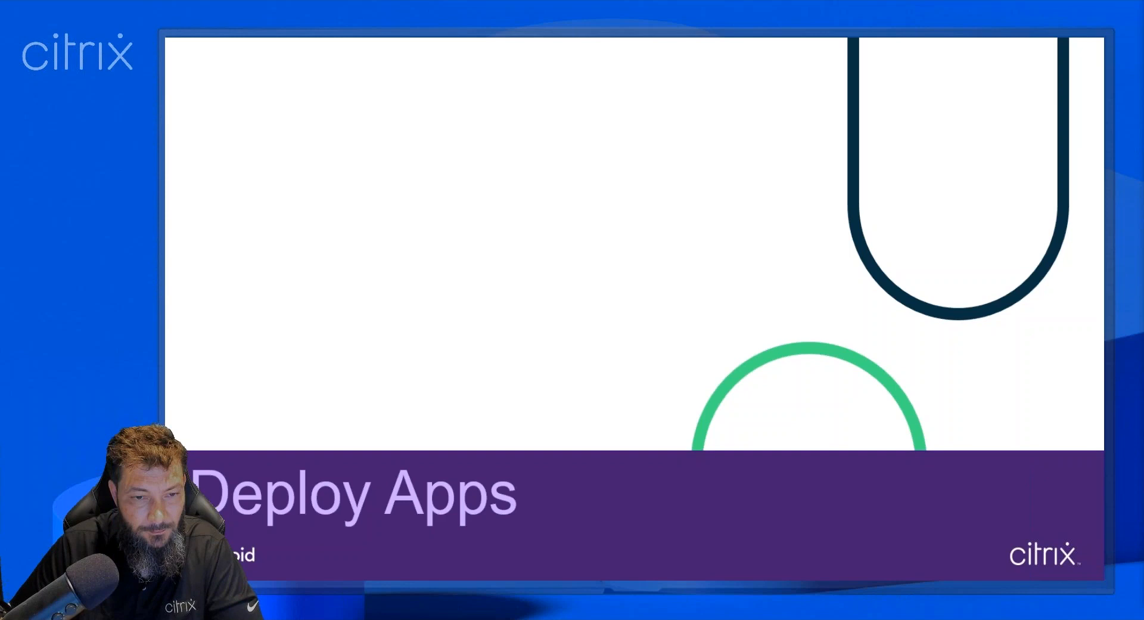
key(Right)
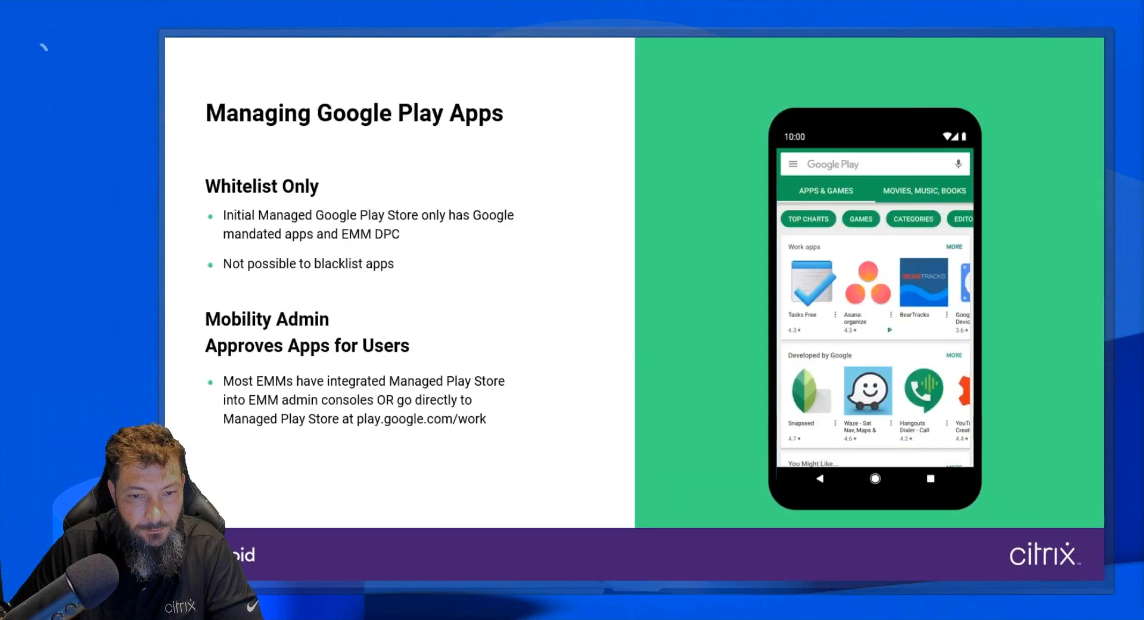
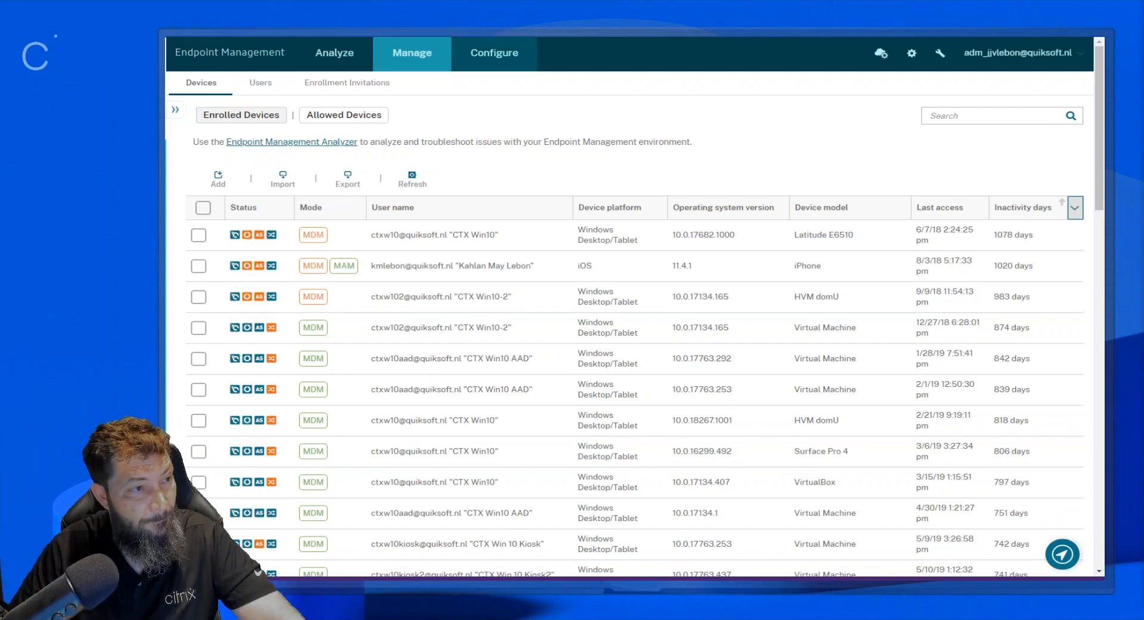
Start adding a public app store app named "tets" with Android Enterprise as its only platform.
click(518, 69)
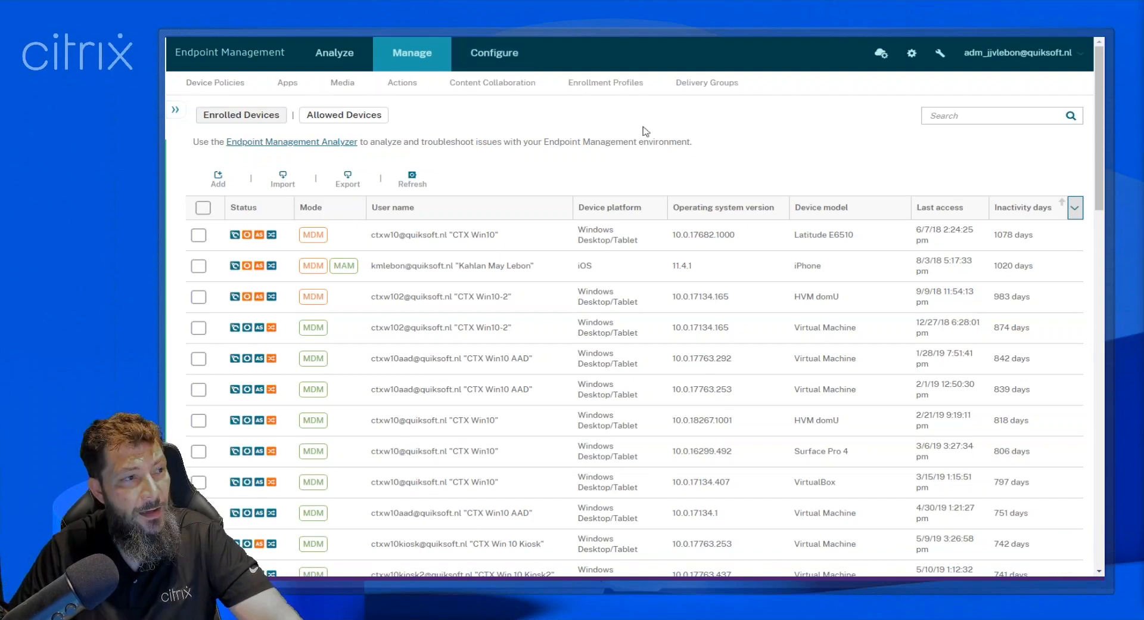
click(506, 55)
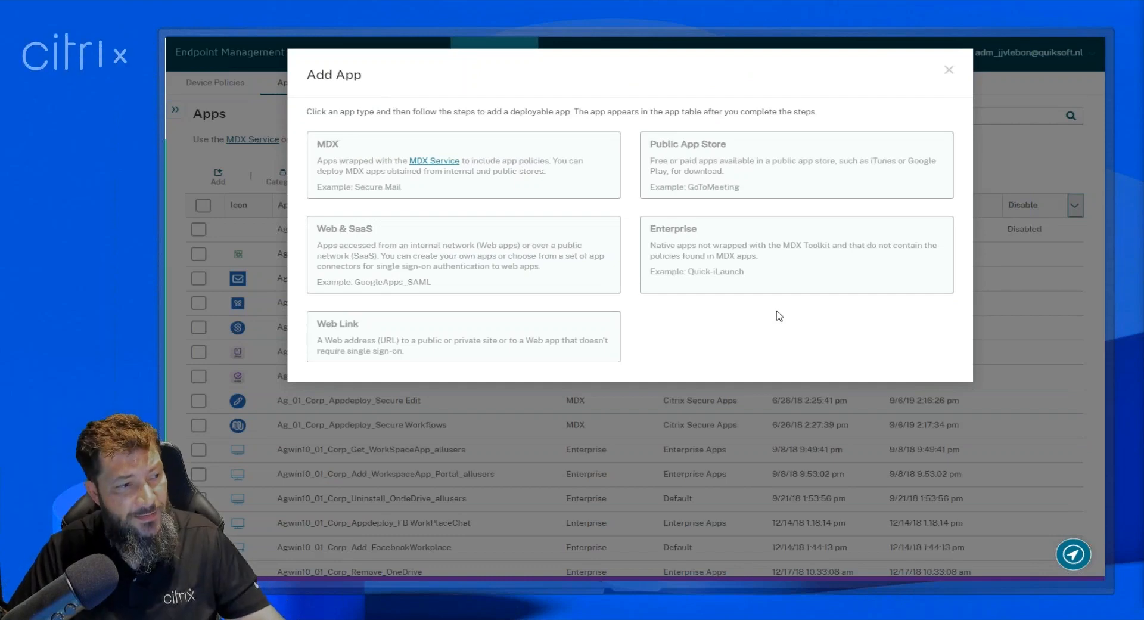
click(739, 163)
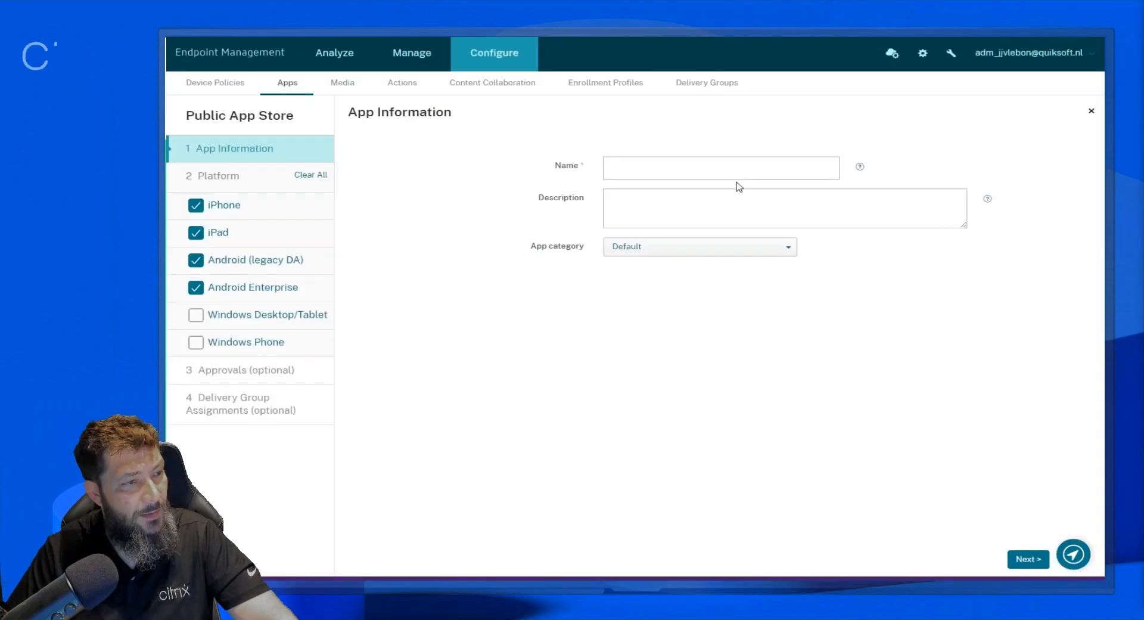
click(692, 161)
text(tets)
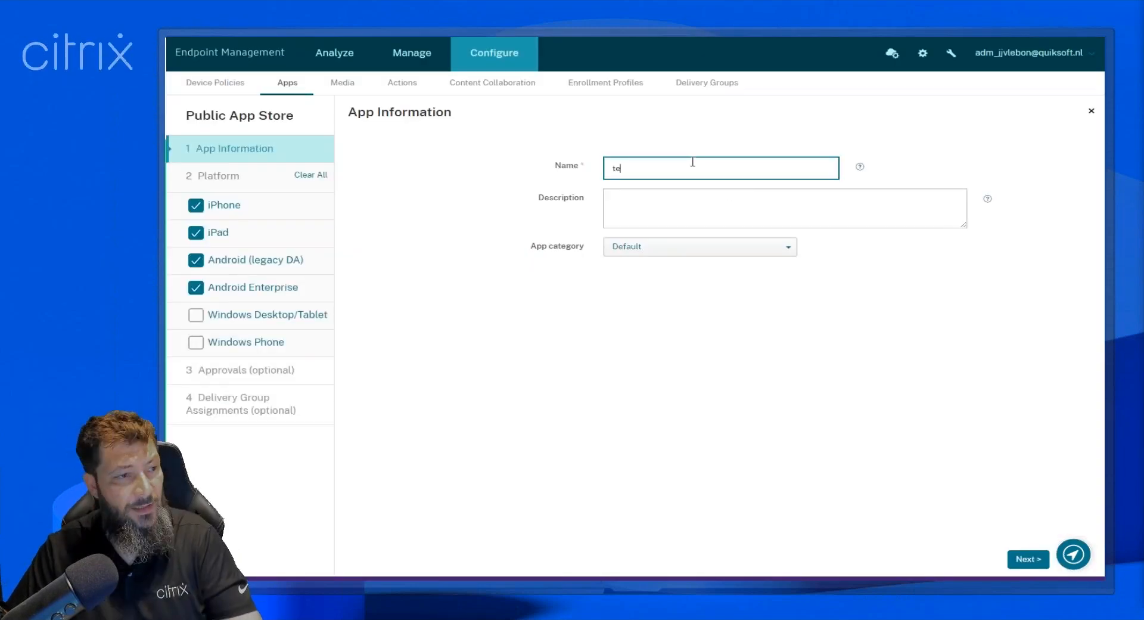
click(313, 177)
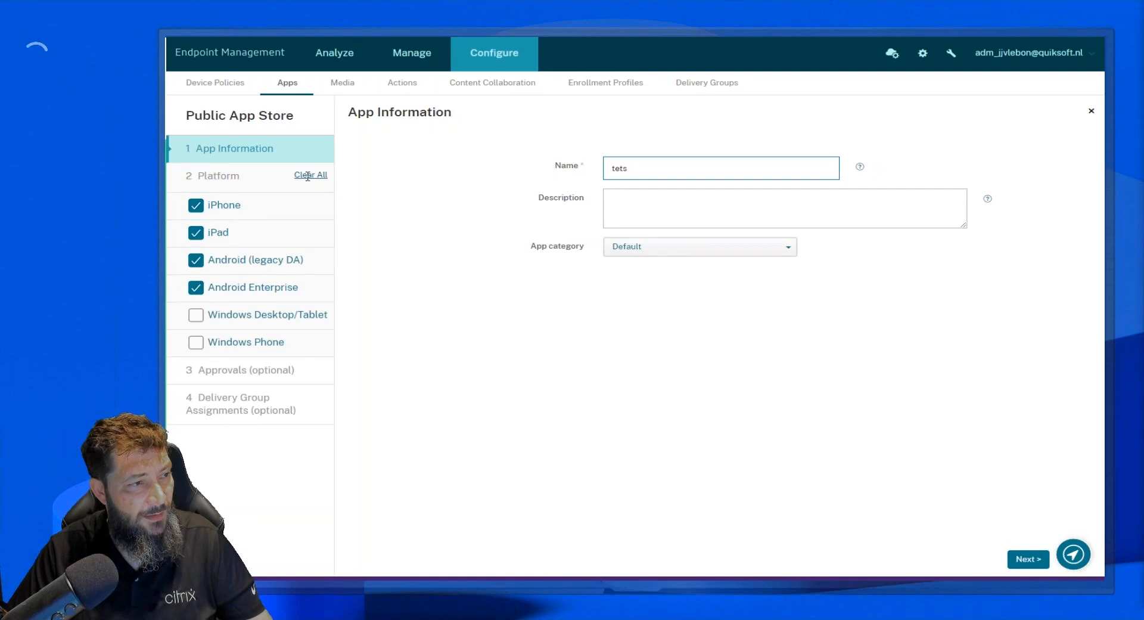
click(308, 176)
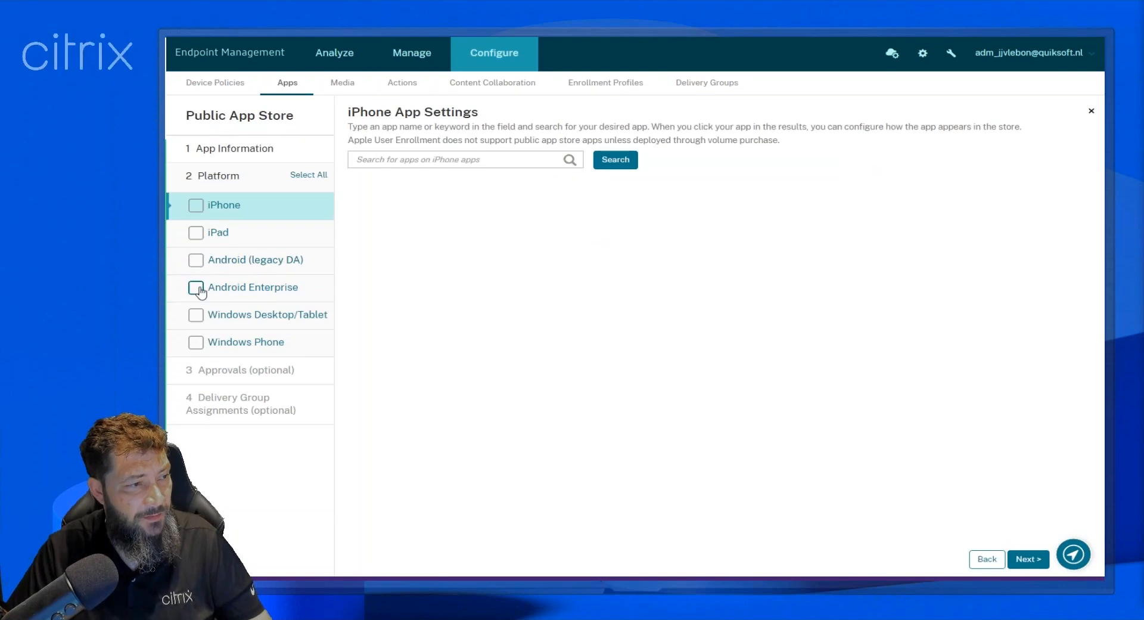
click(252, 290)
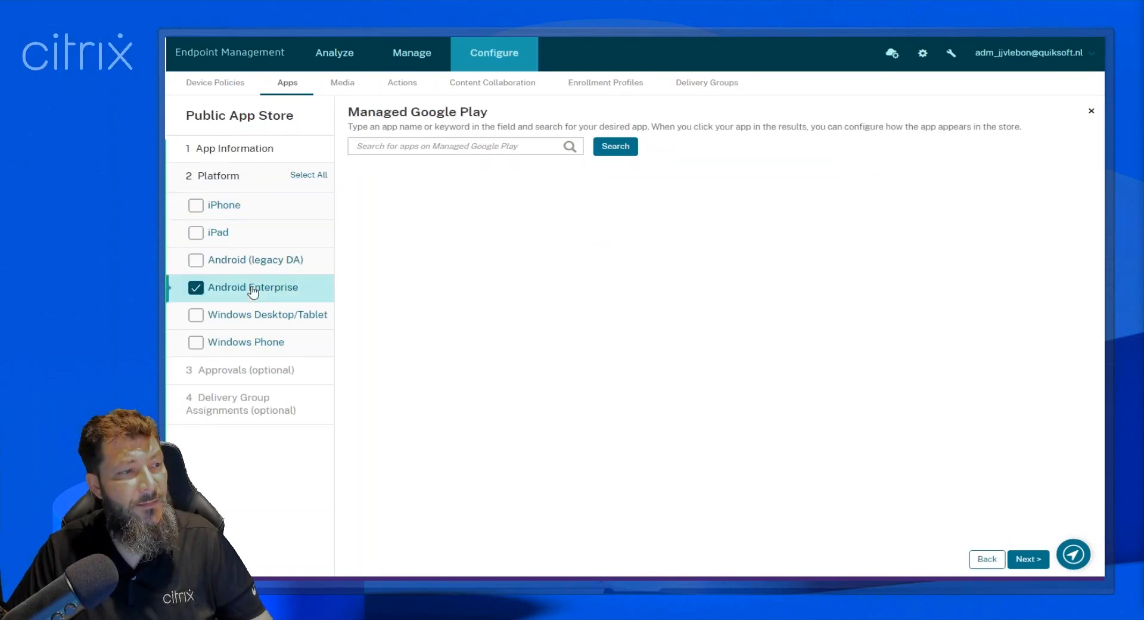
Search managed Google Play for "zoom", try to open the ZOOM Cloud Meetings app, and close the store window.
click(381, 151)
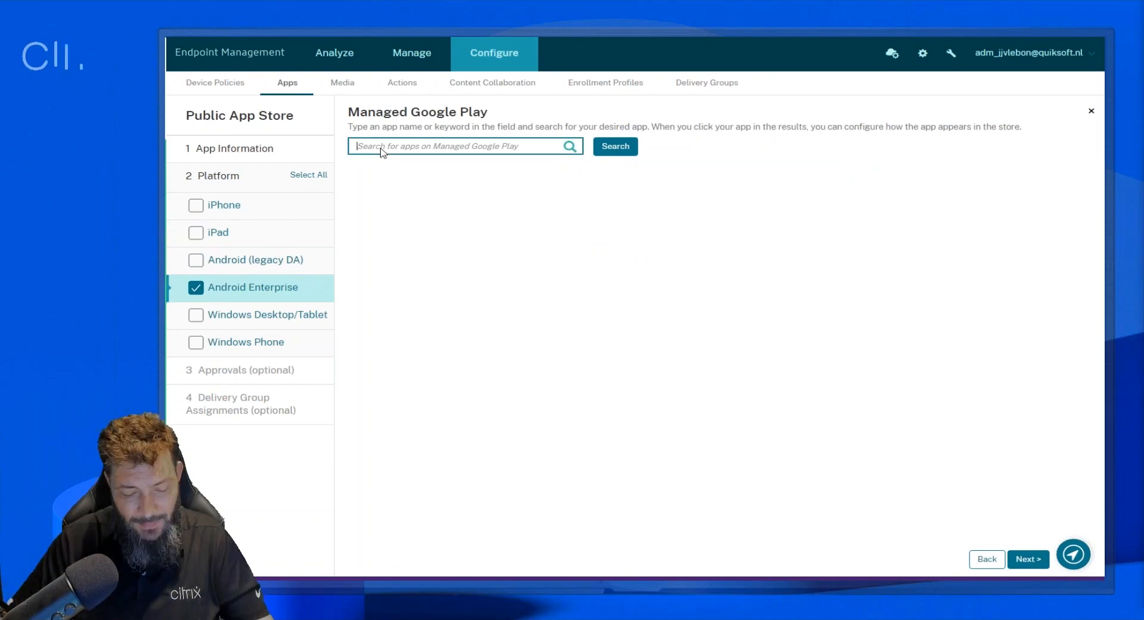
text(zoom)
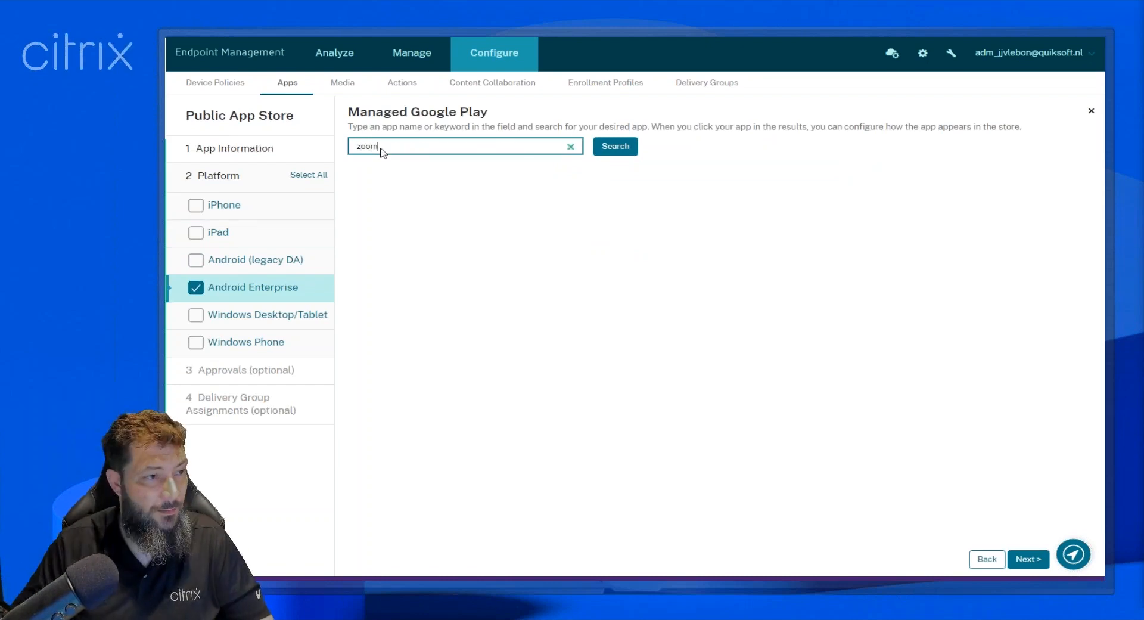
click(622, 148)
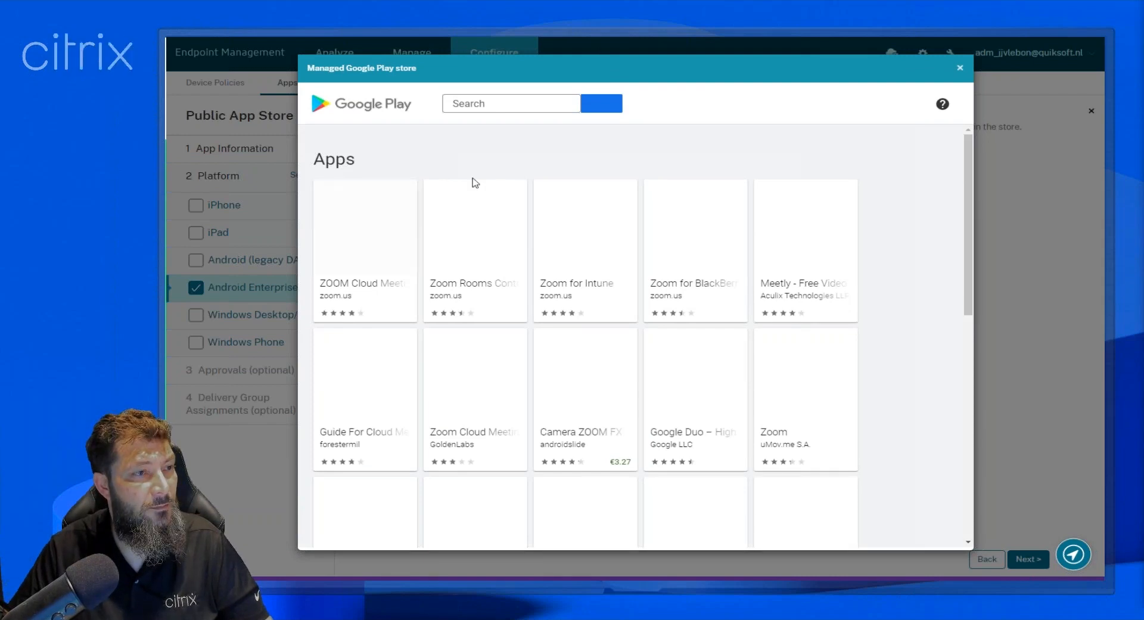
click(378, 253)
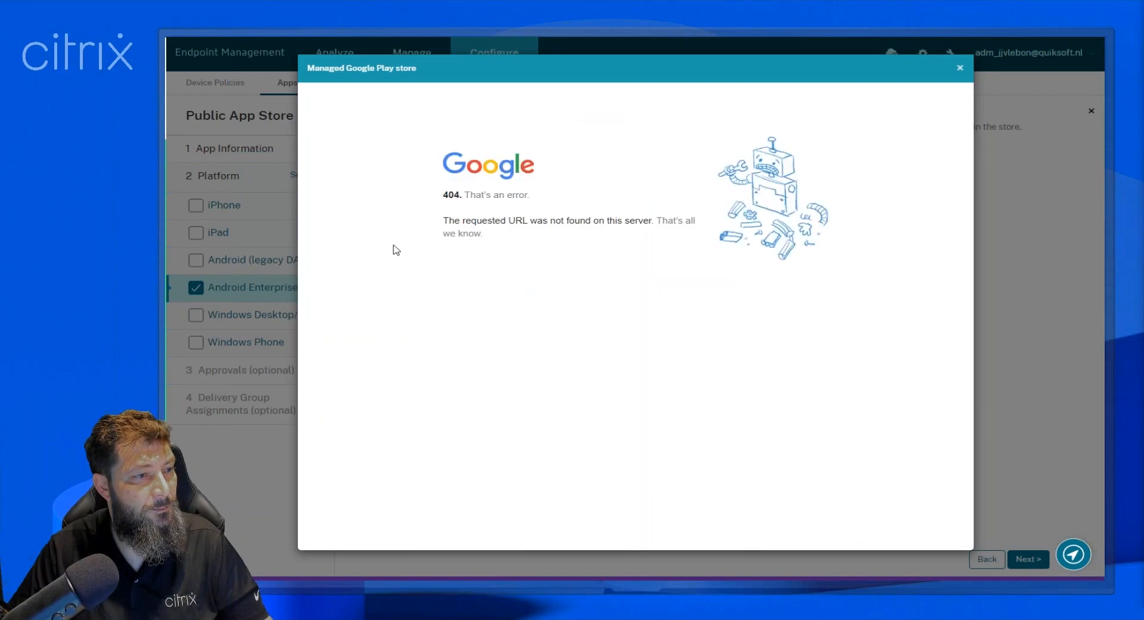
click(960, 70)
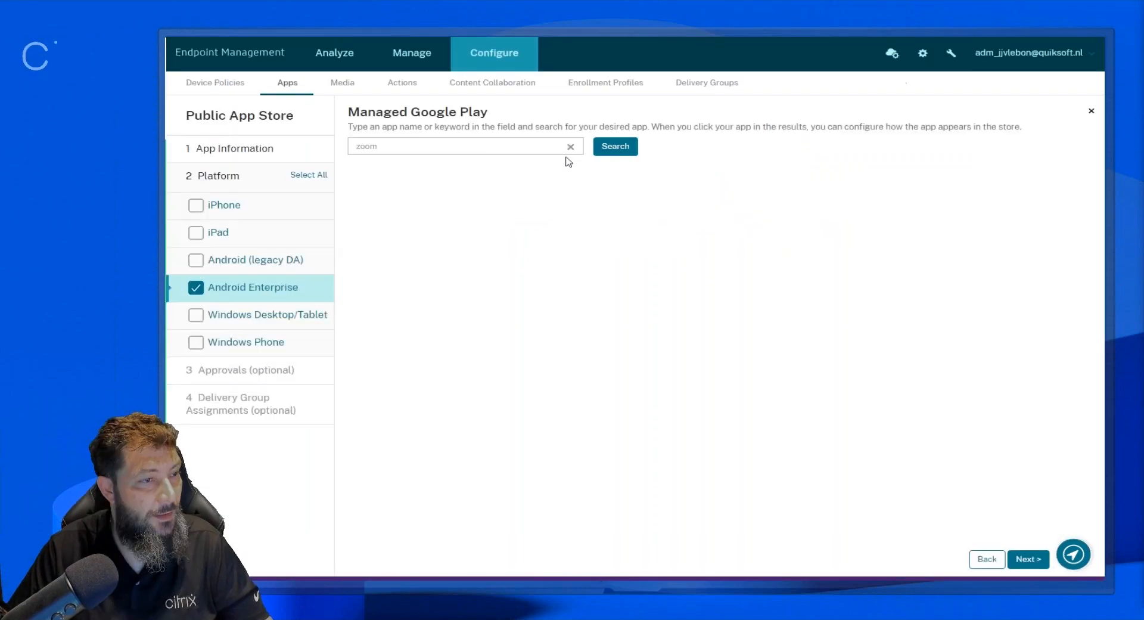
Repeat the "zoom" search and retry opening ZOOM Cloud Meetings from the results, closing the store window after each attempt.
click(606, 150)
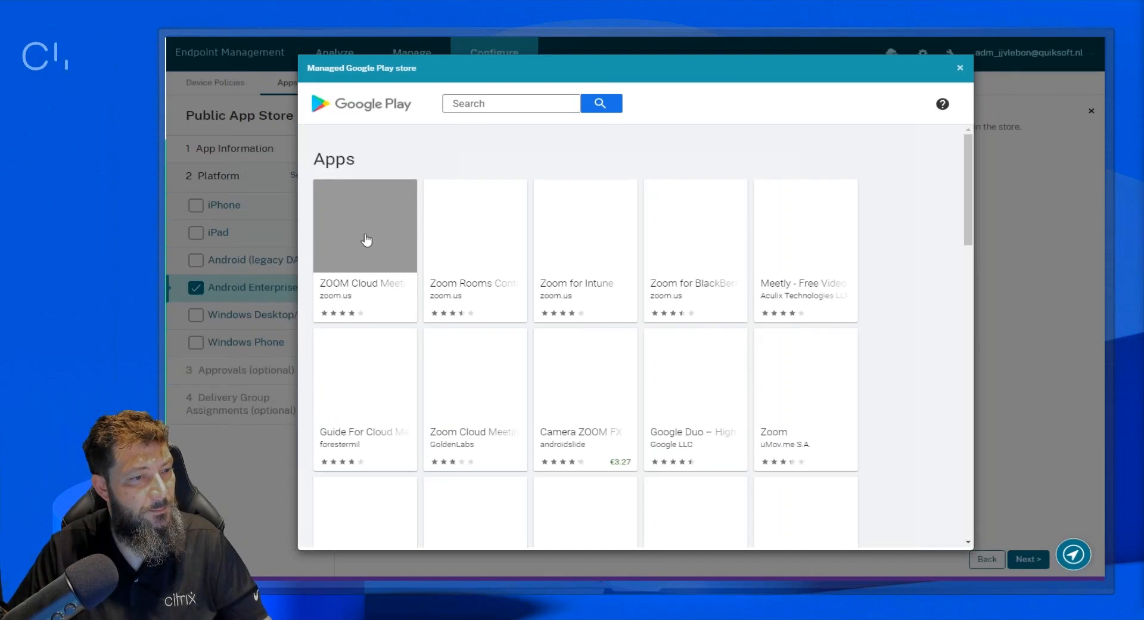
click(367, 240)
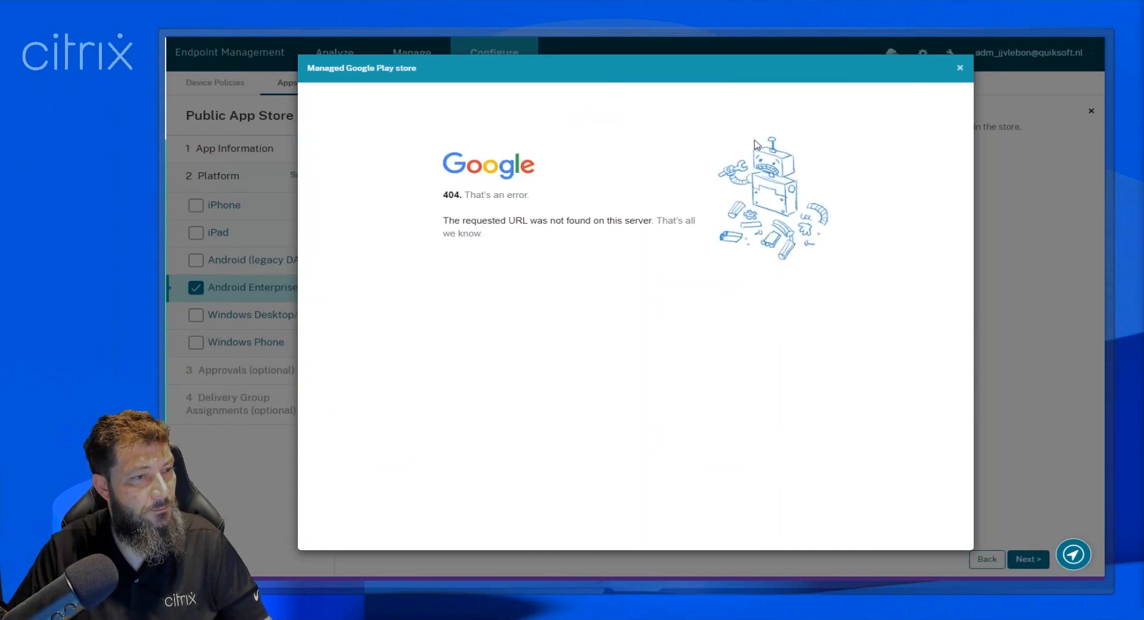
click(959, 67)
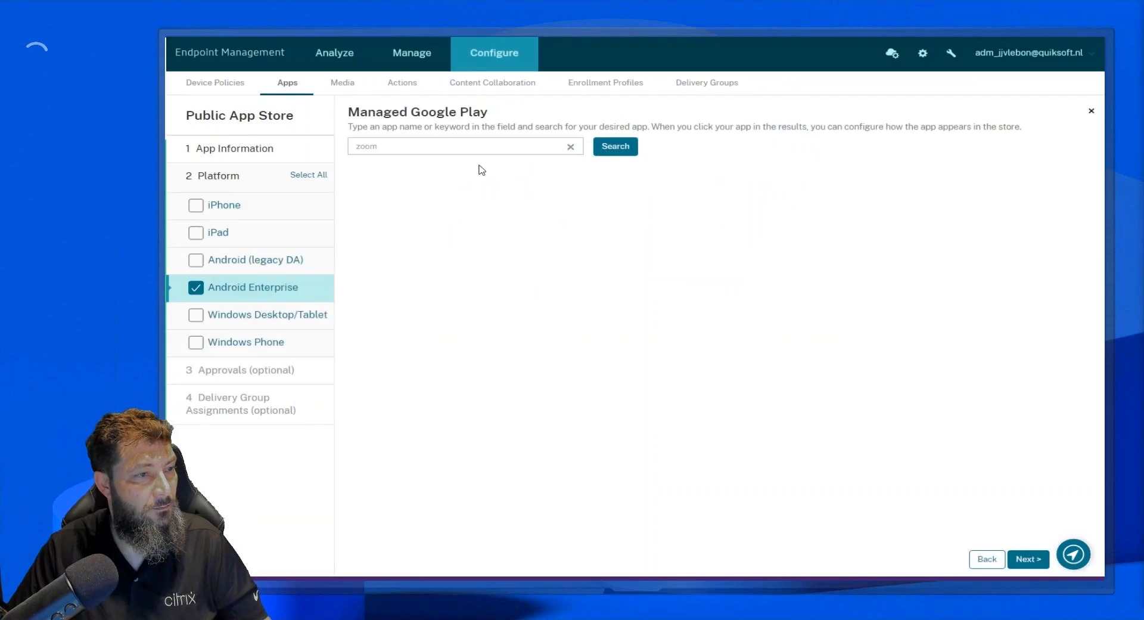
click(618, 146)
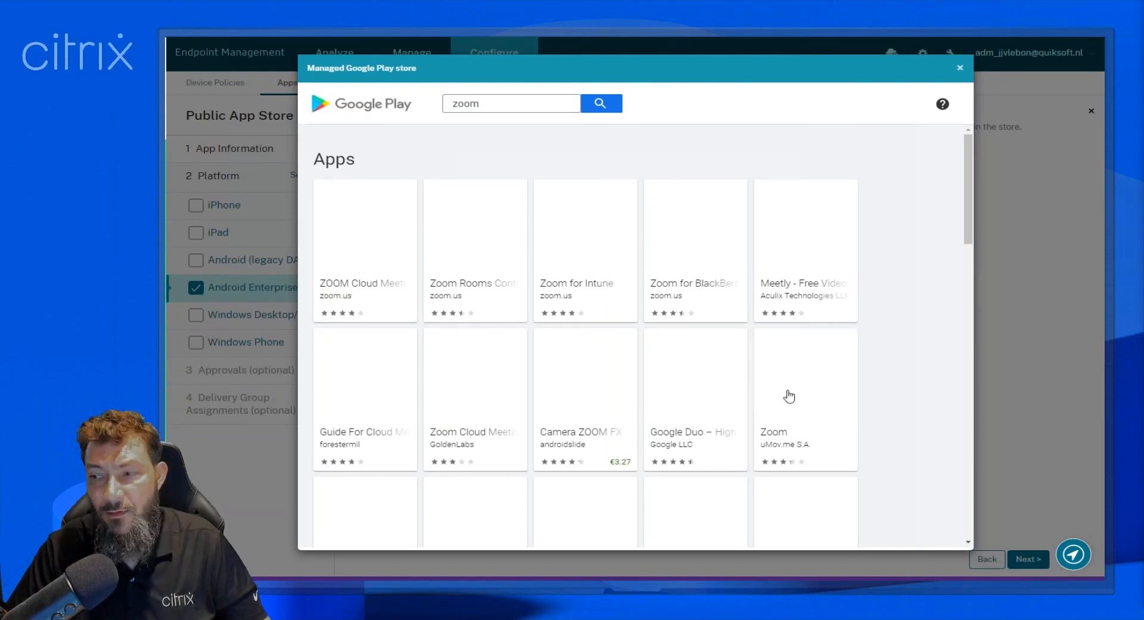
click(796, 398)
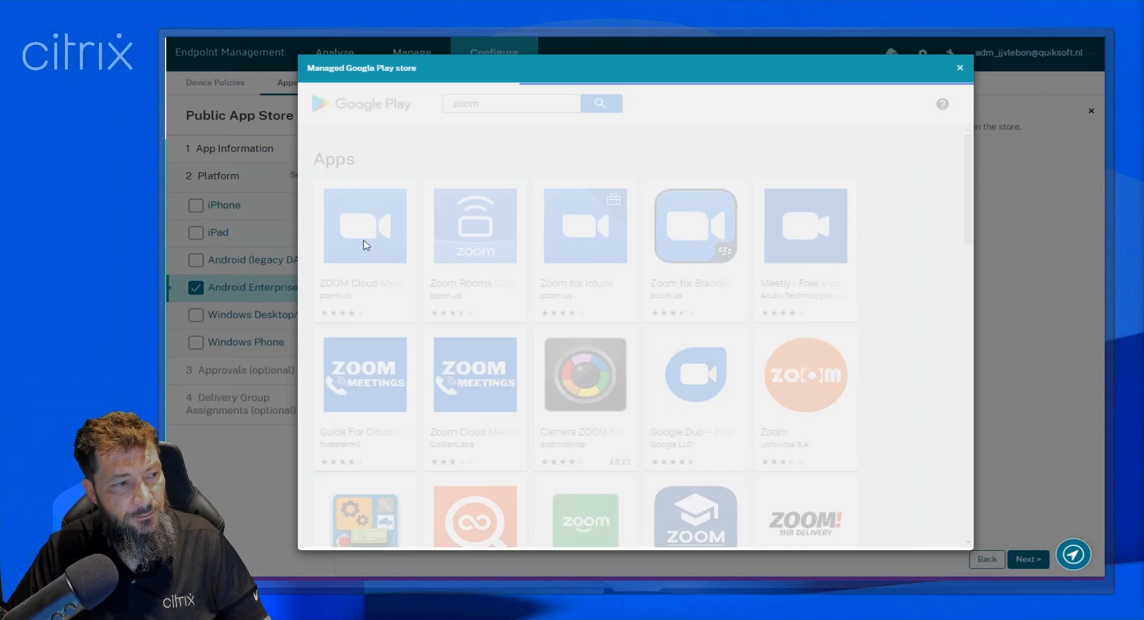
click(959, 71)
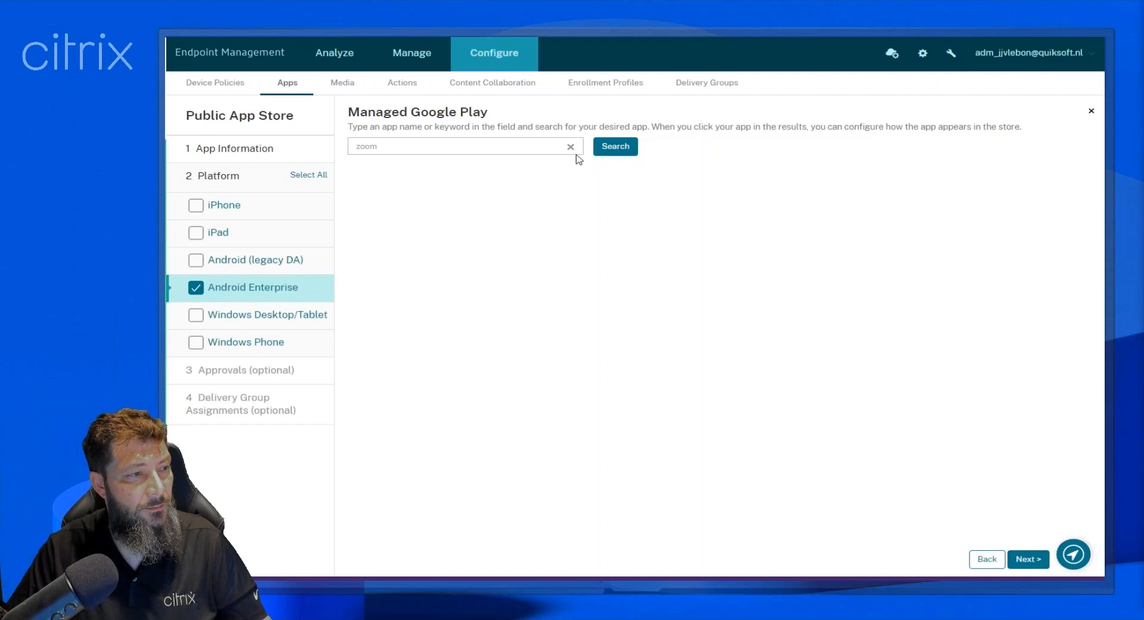
click(626, 150)
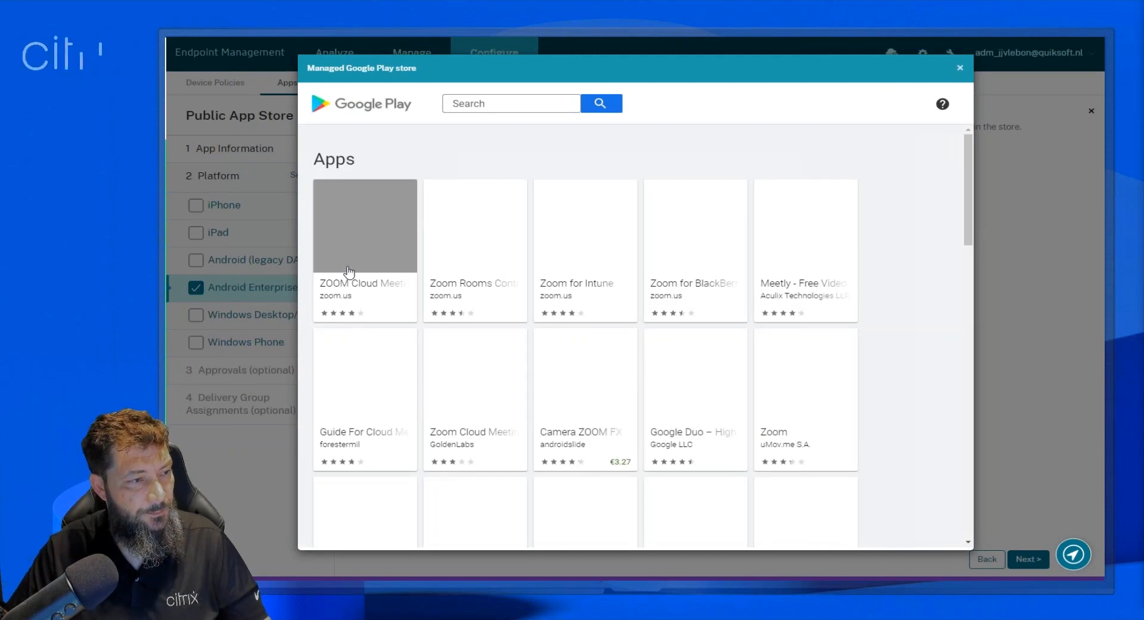
click(347, 269)
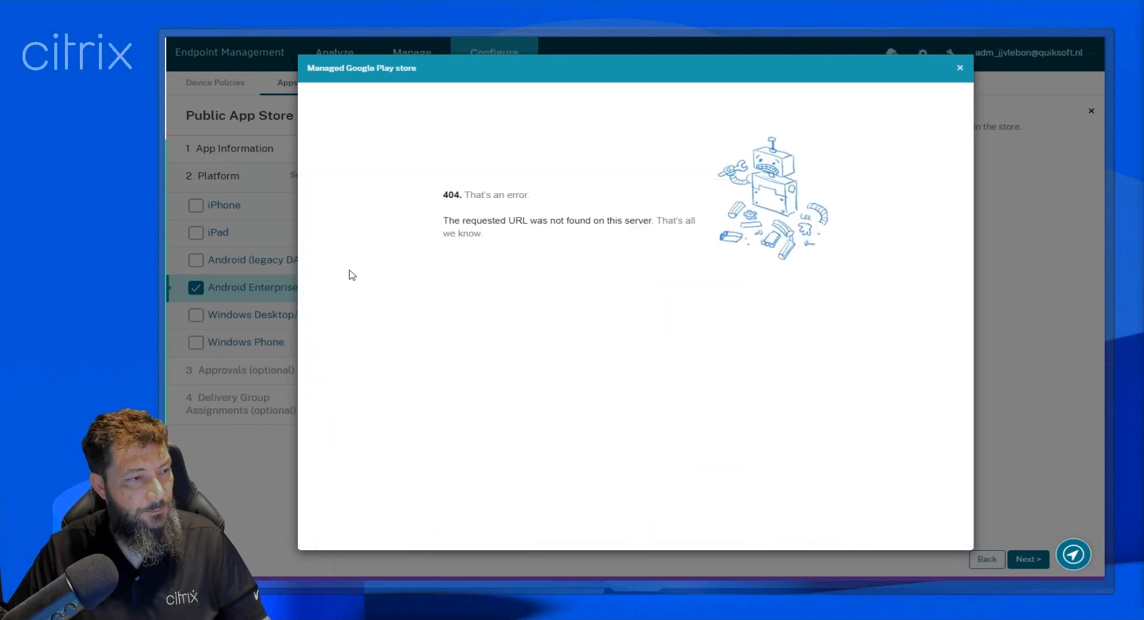
click(960, 69)
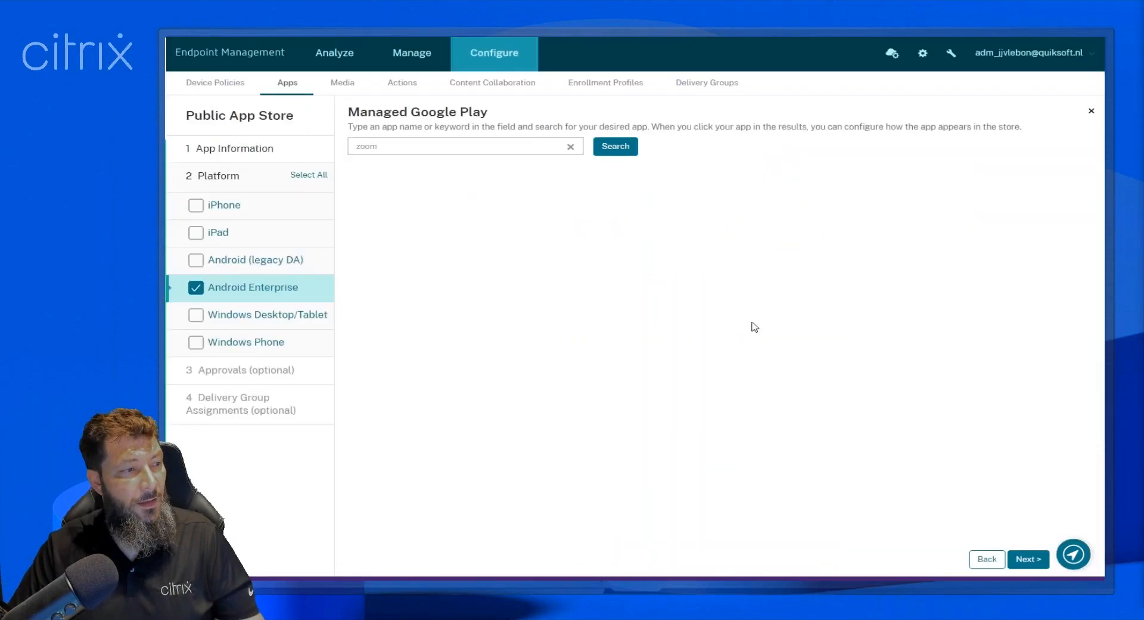
Leave the new public store app without saving and return to the apps list.
click(1091, 110)
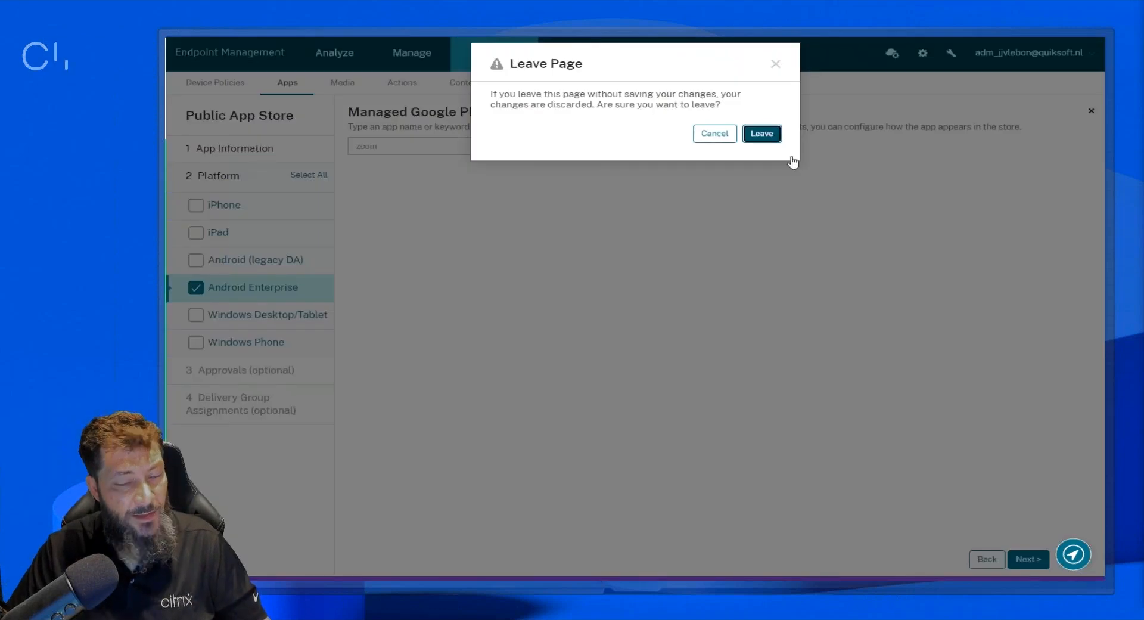
click(792, 158)
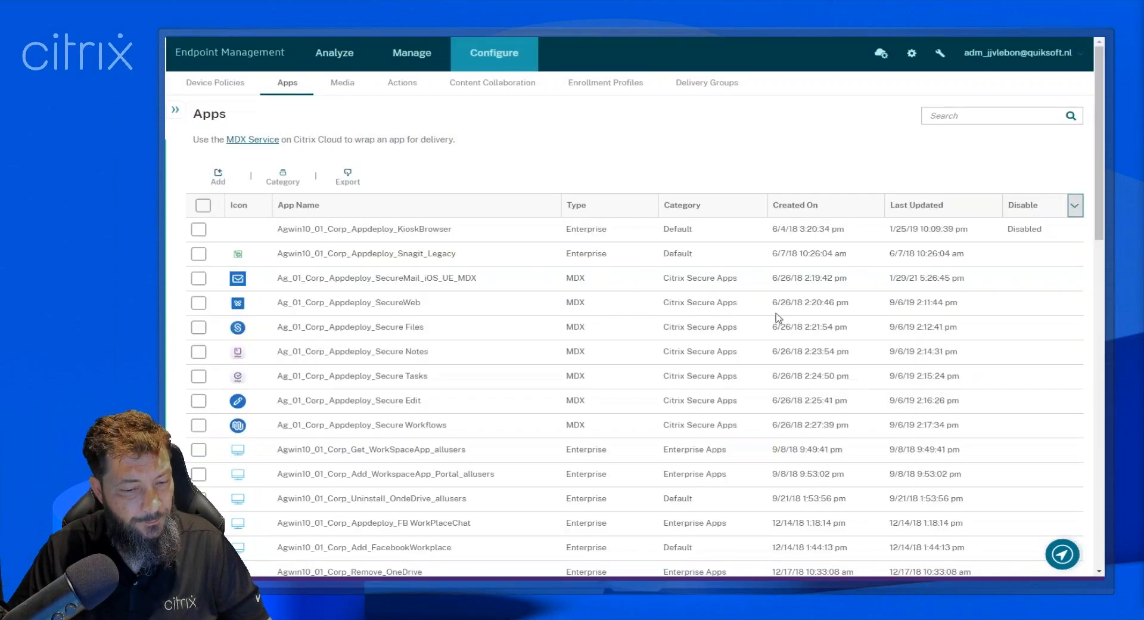
click(775, 313)
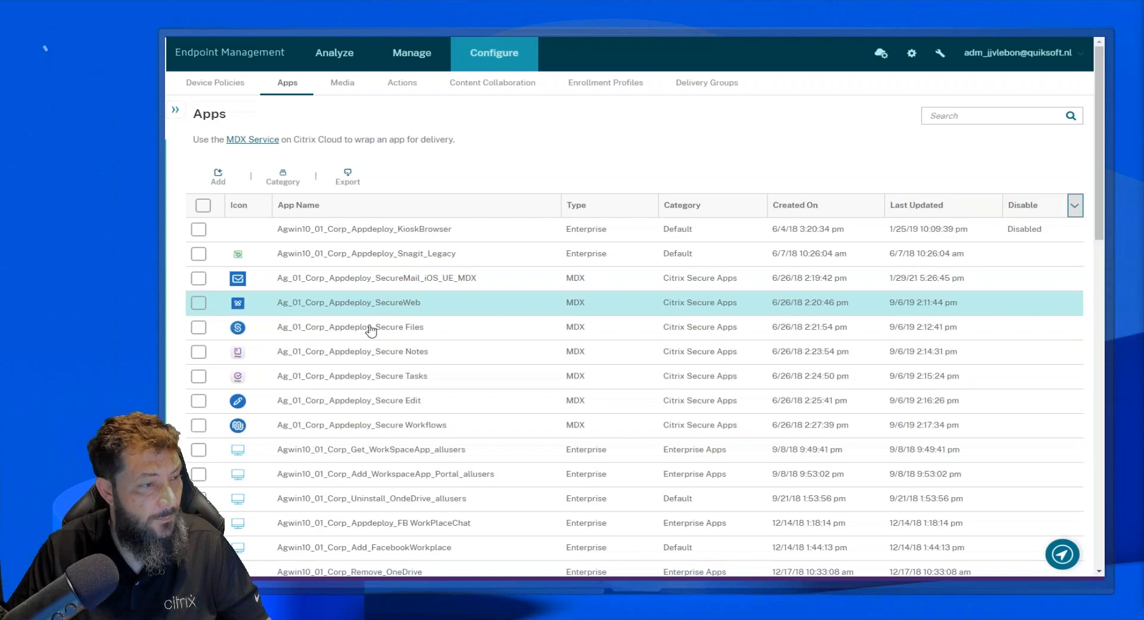
Open the Ag_01_Corp_Appdeploy_AE_Epic Haiku app's Android Enterprise settings, check for updates, and cancel the offered update.
scroll(754, 349, down, 5)
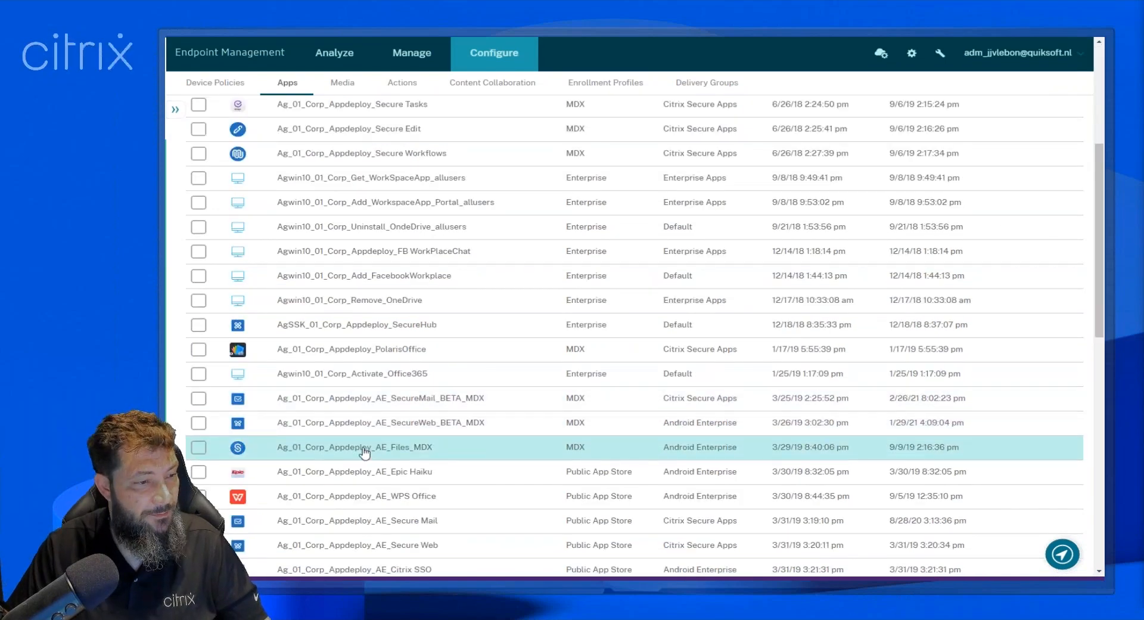
click(364, 474)
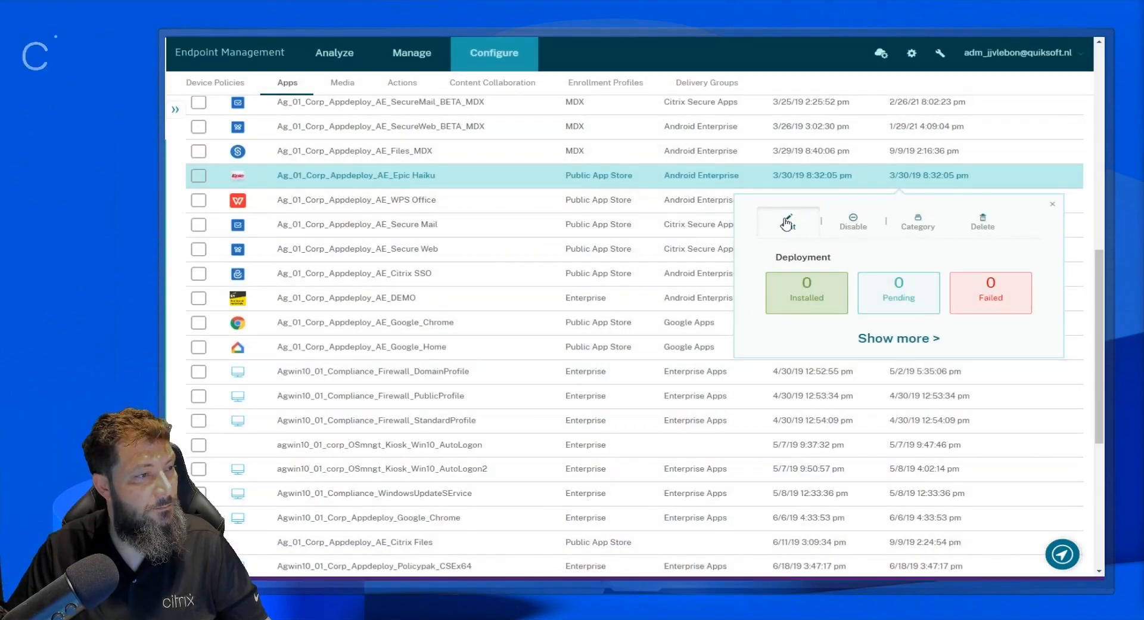
click(787, 224)
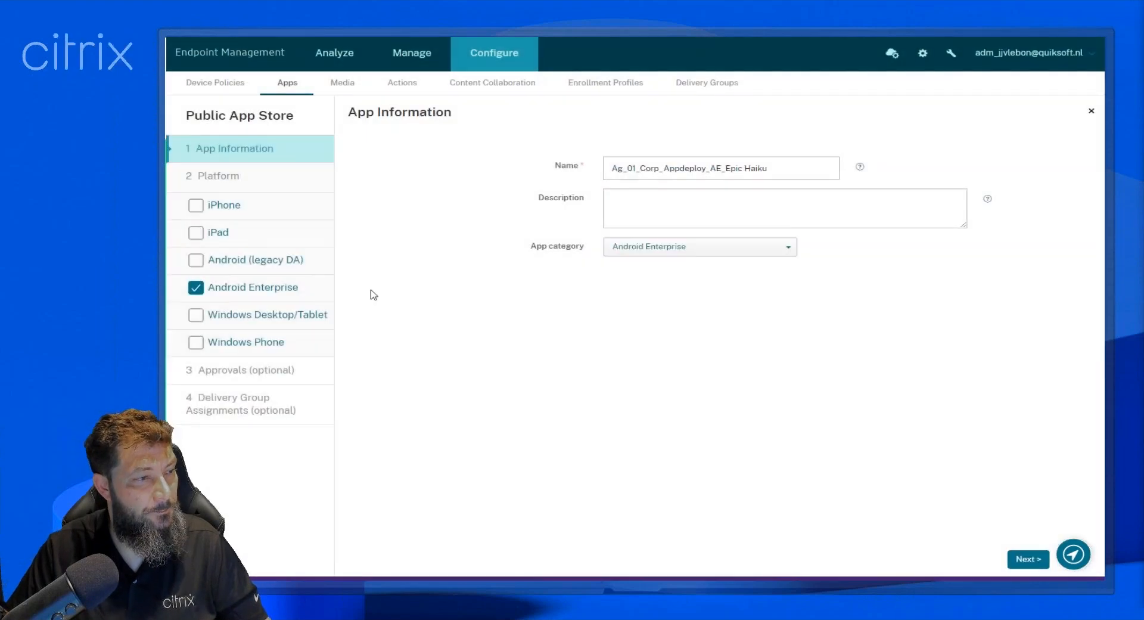
click(305, 293)
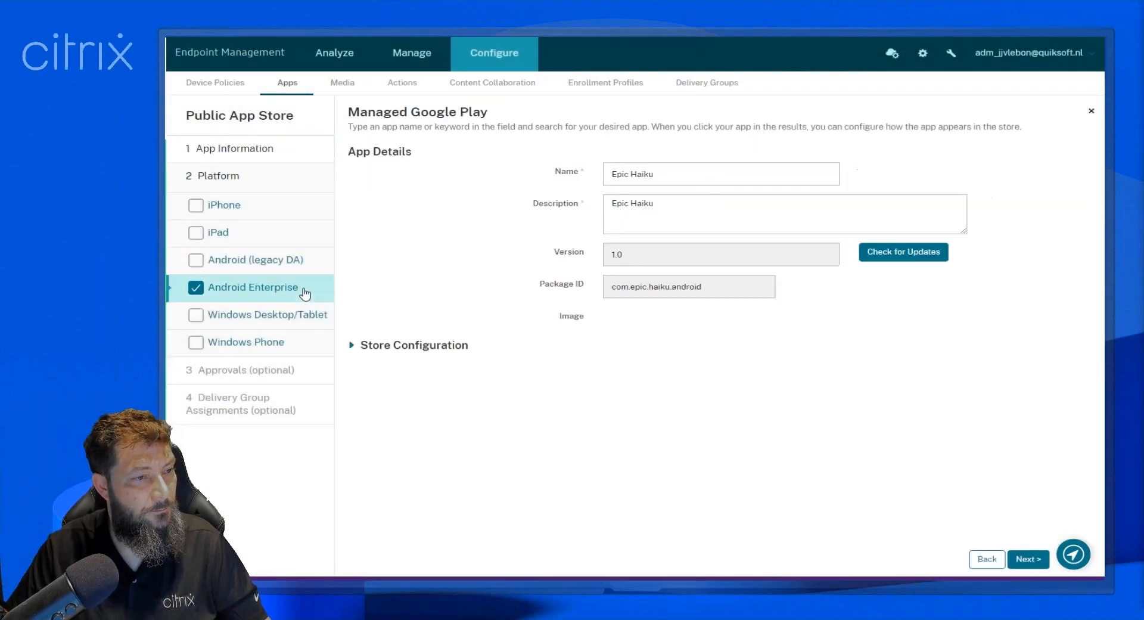
click(910, 255)
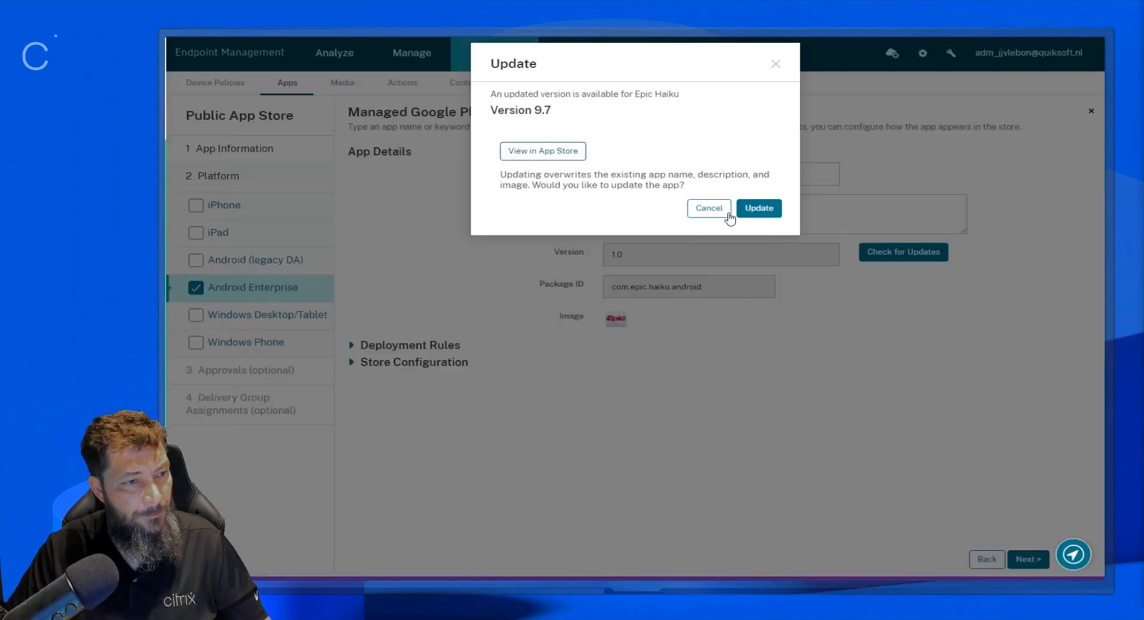
click(726, 211)
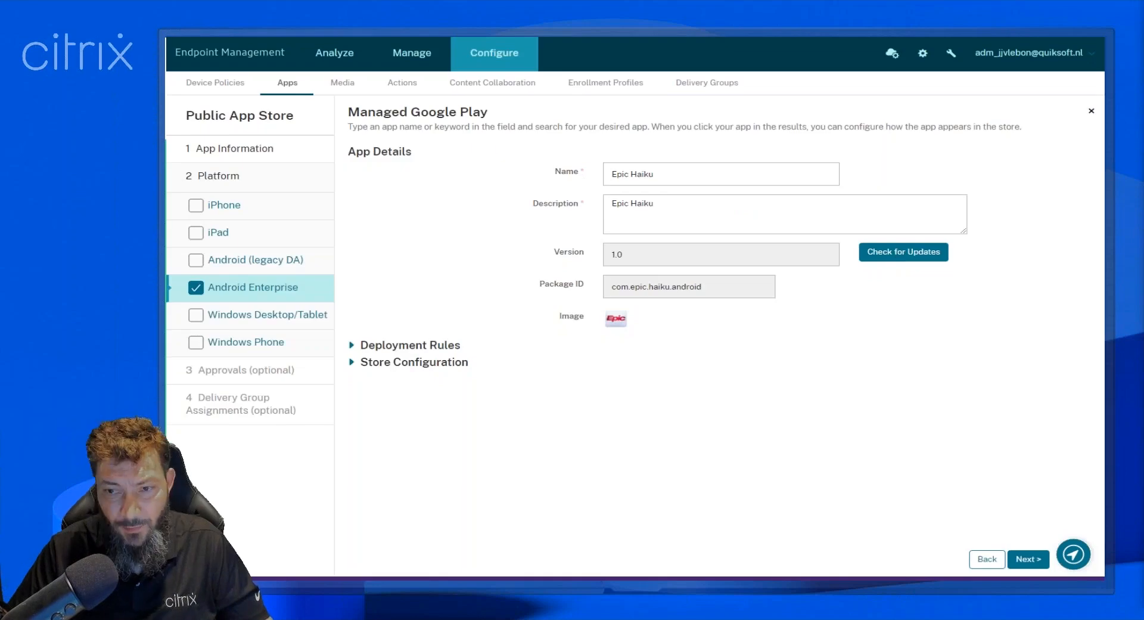